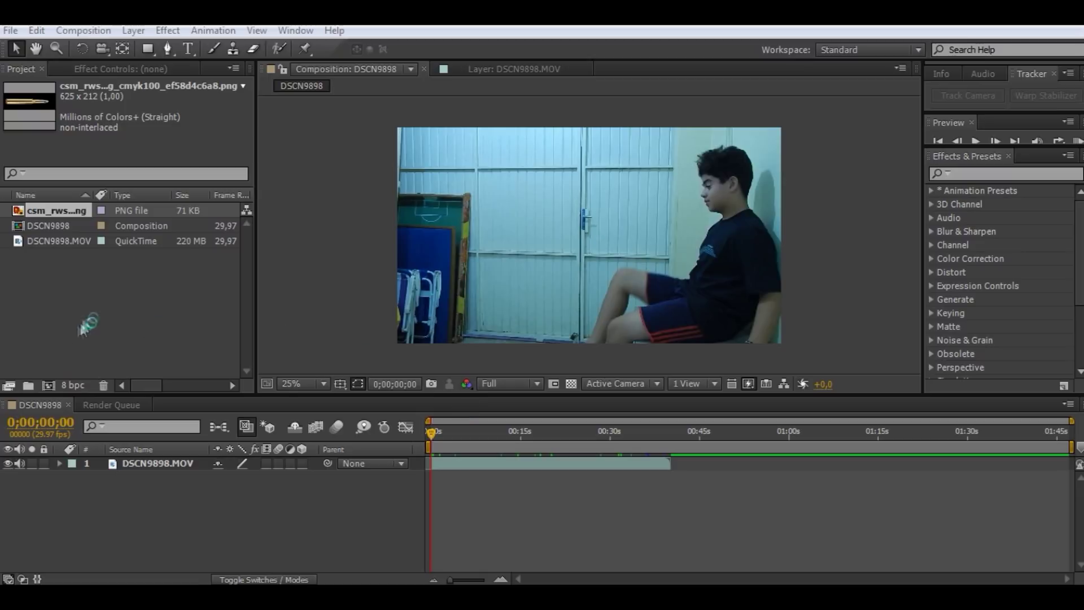
# Select the DSCN9898 composition in the Project panel.
pyautogui.click(44, 226)
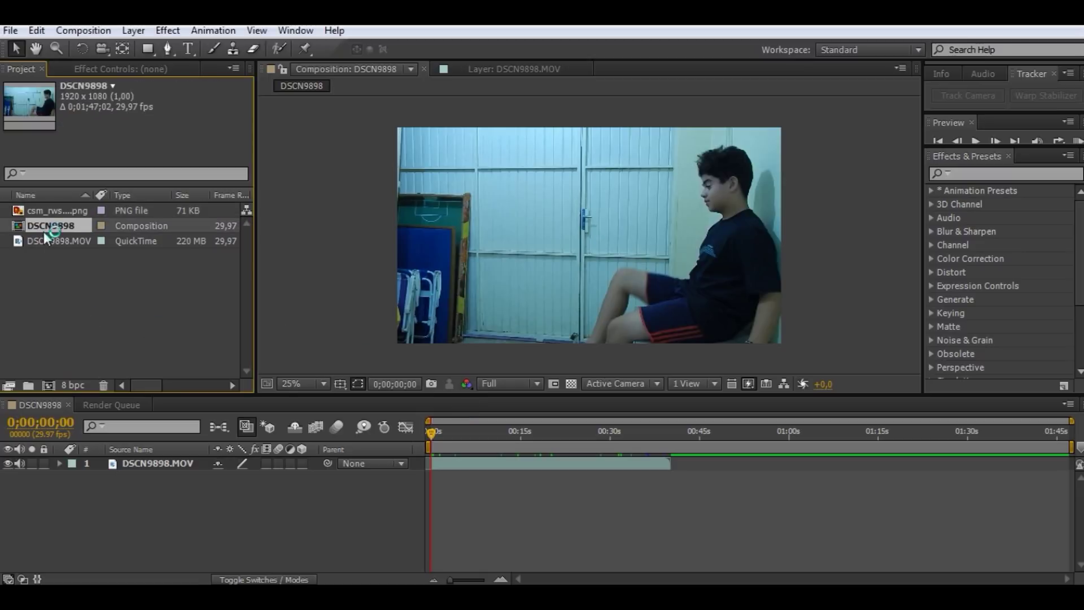
# Move the current time to 0;00;28;14, where the boy raises his hand beside the cylinder.
pyautogui.press('Down')
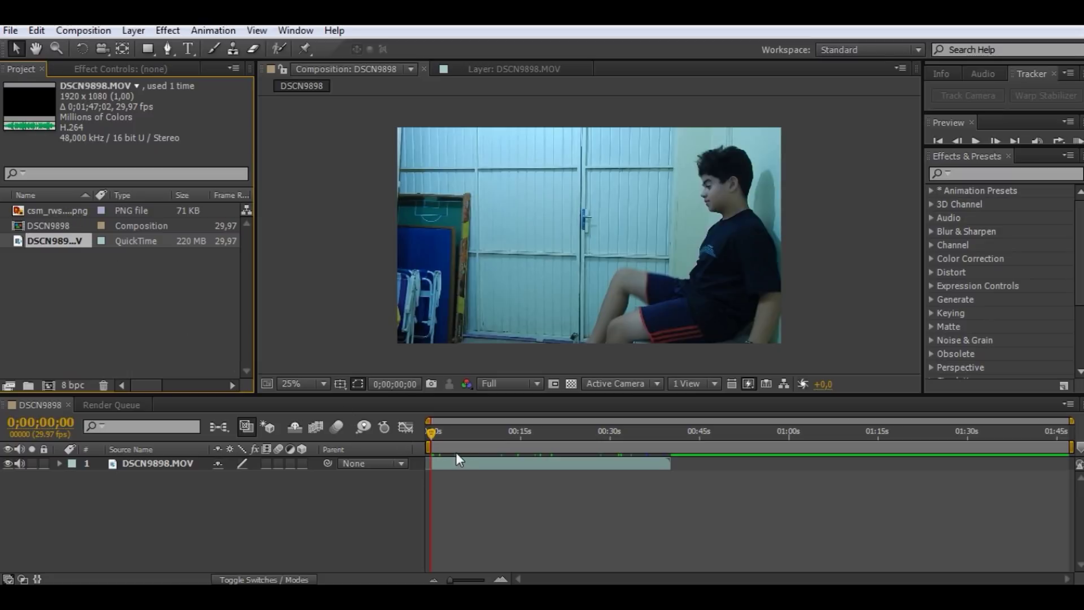
pyautogui.press('Up')
pyautogui.press('Up')
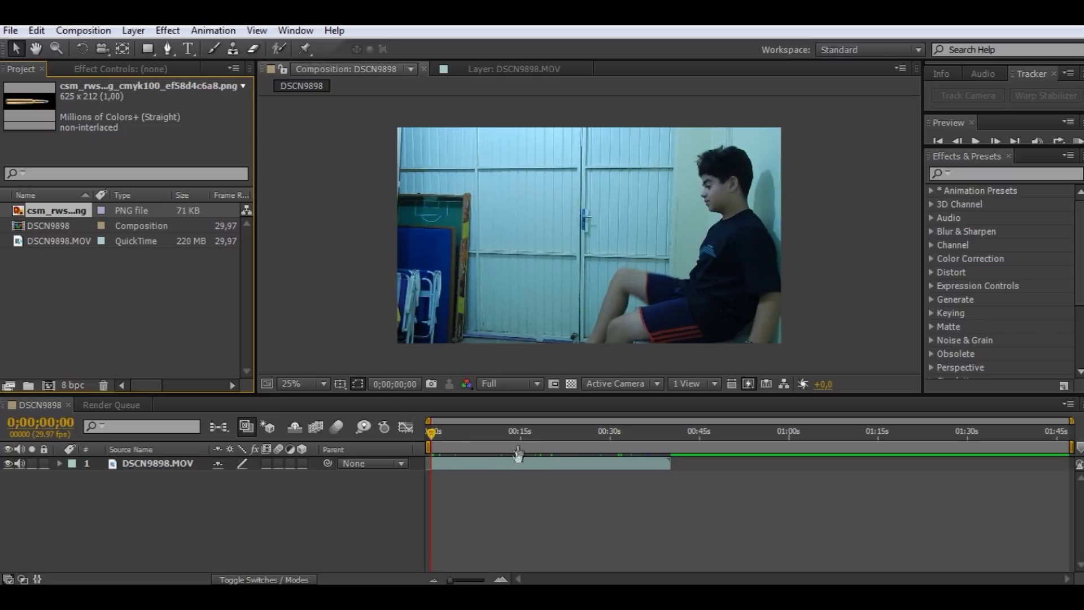
pyautogui.moveTo(514, 432); pyautogui.dragTo(531, 432)
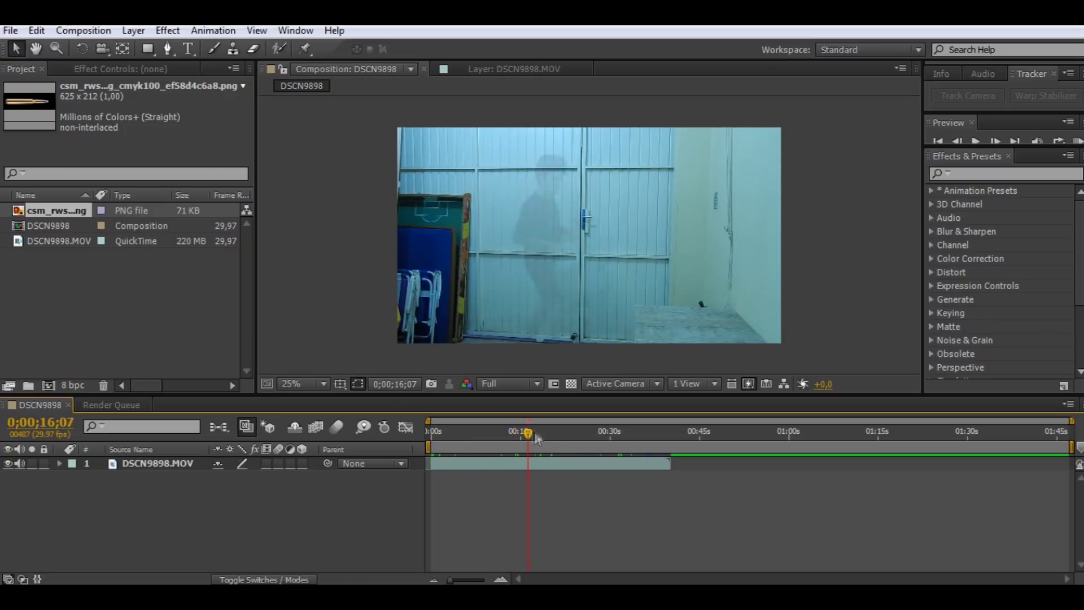
pyautogui.moveTo(528, 432); pyautogui.dragTo(610, 444)
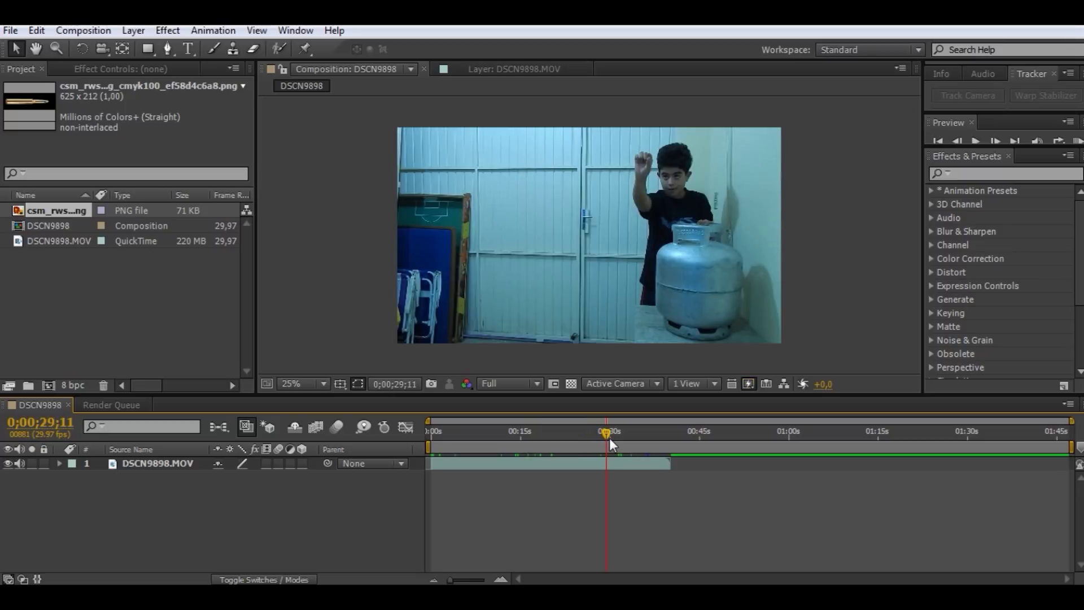
pyautogui.moveTo(599, 436); pyautogui.dragTo(597, 436)
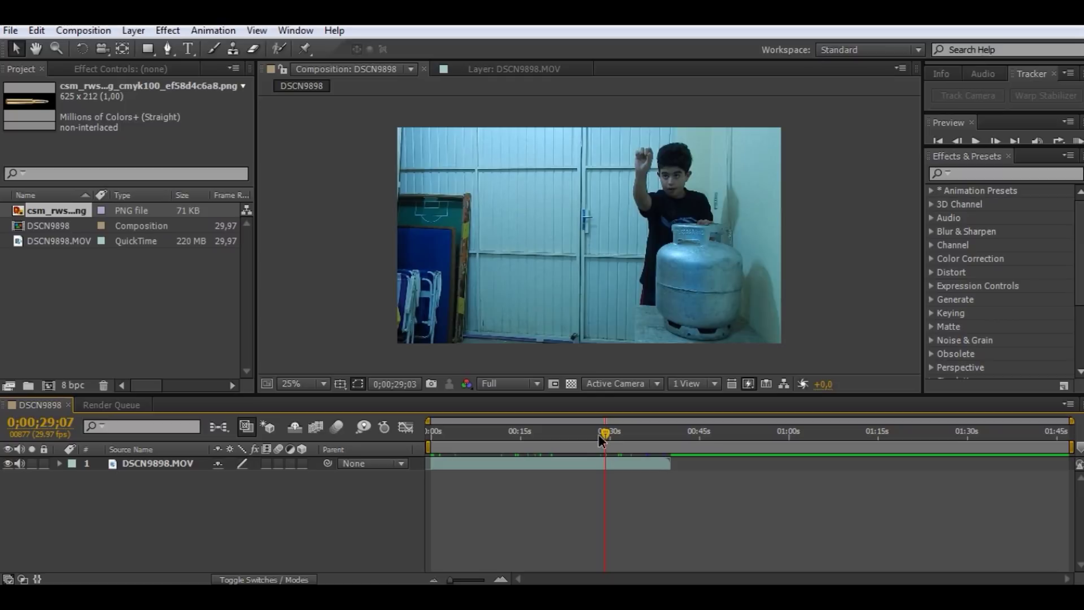
pyautogui.click(598, 434)
pyautogui.scroll(4, 496, 205)
pyautogui.scroll(-4, 515, 192)
# Add the bullet PNG as a layer above the video and scale it down to hand size.
pyautogui.moveTo(53, 216); pyautogui.dragTo(189, 461)
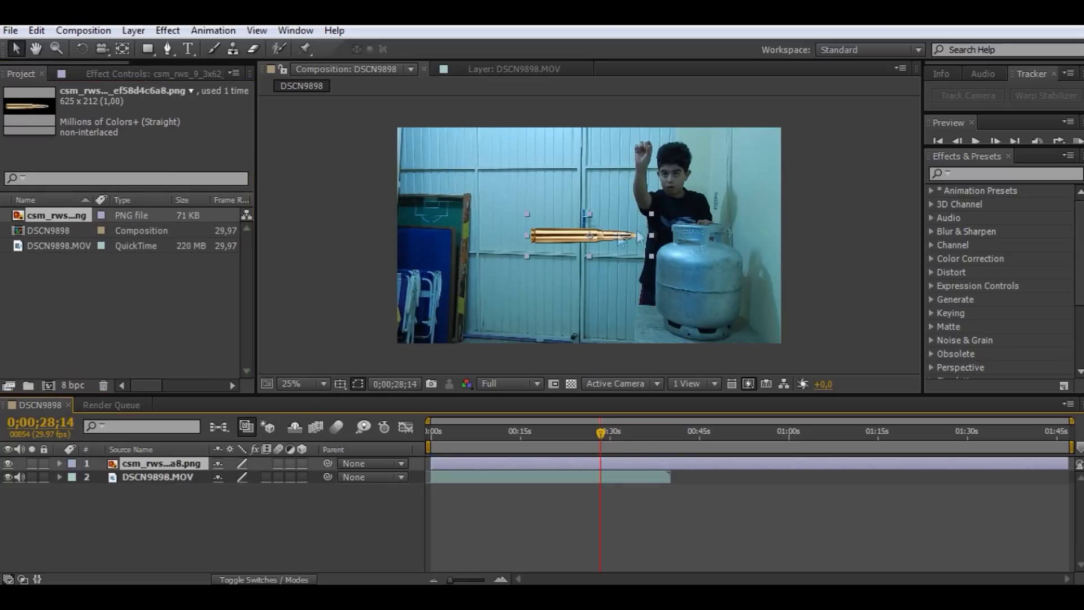
pyautogui.moveTo(645, 252); pyautogui.dragTo(619, 242)
pyautogui.press('.')
pyautogui.press('.')
pyautogui.press(',')
pyautogui.press(',')
pyautogui.press(',')
pyautogui.press('.')
pyautogui.press('.')
pyautogui.press(',')
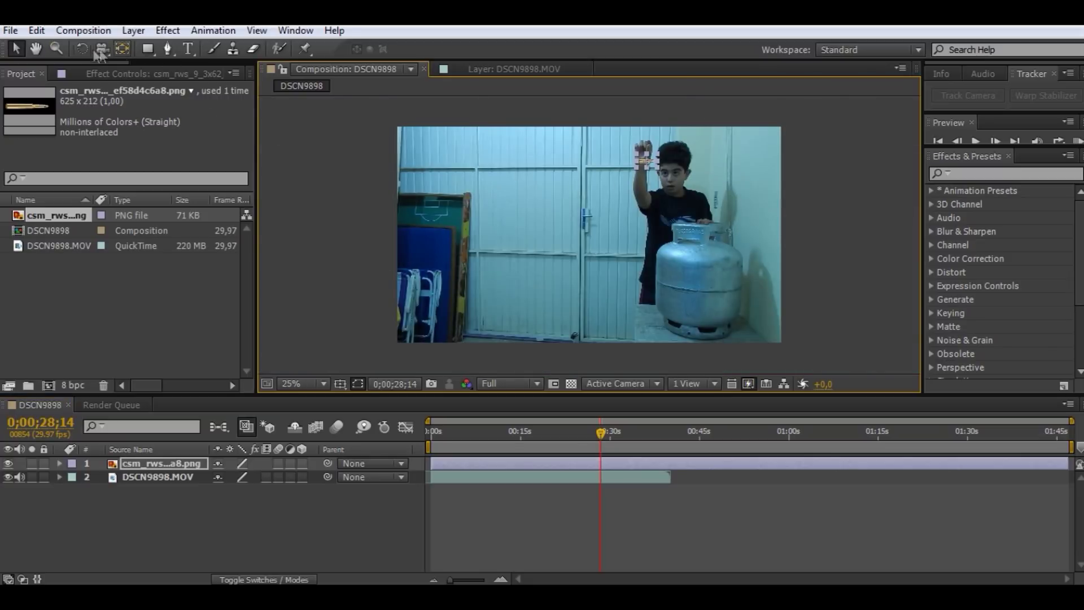
# Zoom in on the boy and move the bullet up into his raised hand.
pyautogui.click(35, 48)
pyautogui.moveTo(652, 201); pyautogui.dragTo(623, 208)
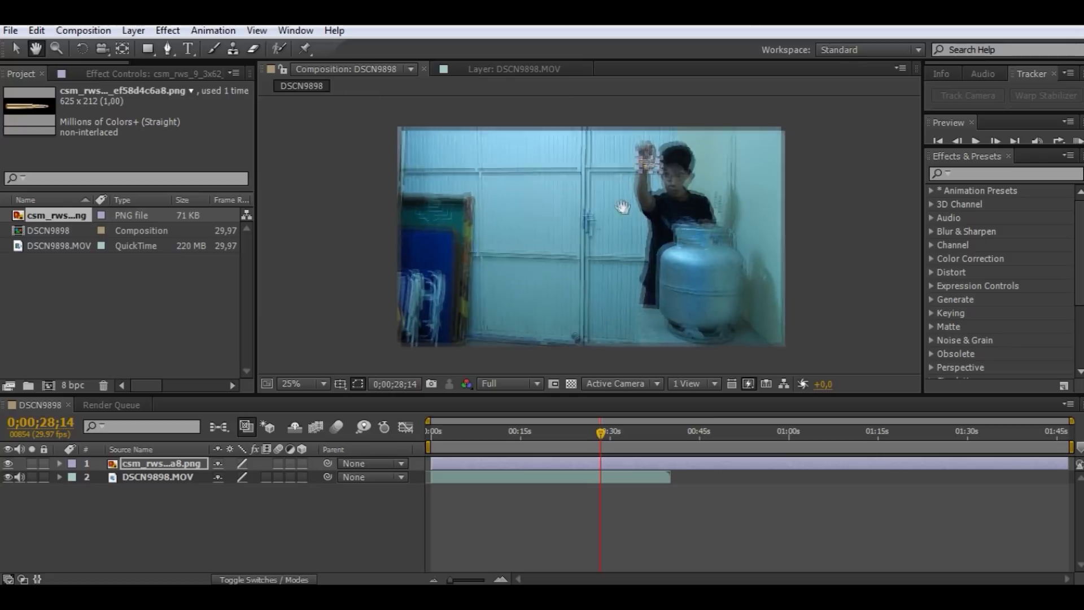
pyautogui.press('.')
pyautogui.press('.')
pyautogui.press(',')
pyautogui.moveTo(576, 296); pyautogui.dragTo(503, 250)
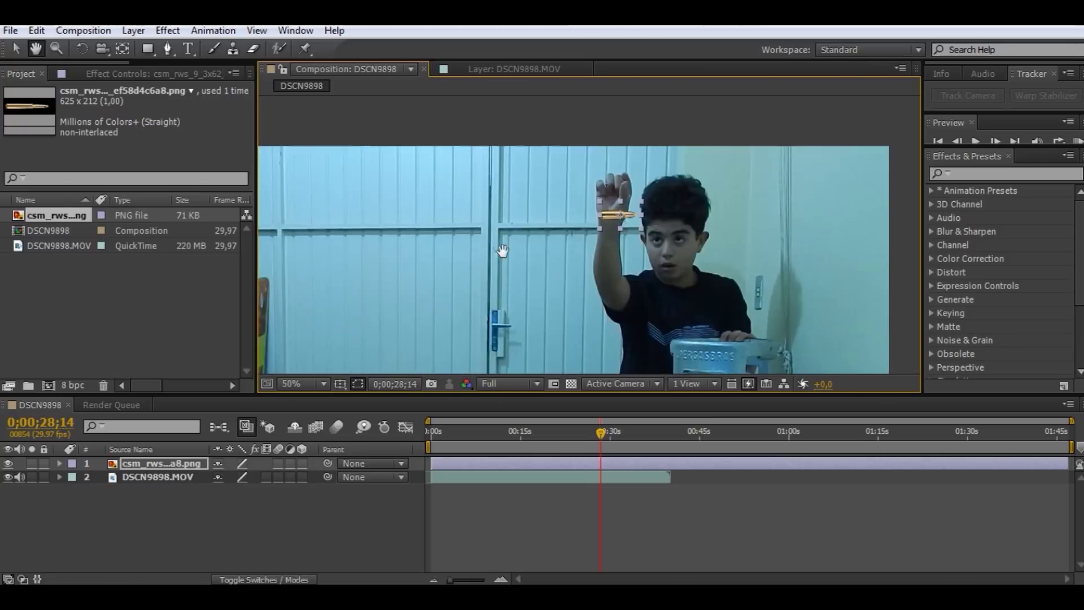
pyautogui.press('.')
pyautogui.press('.')
pyautogui.press(',')
pyautogui.press('v')
pyautogui.moveTo(612, 254); pyautogui.dragTo(612, 186)
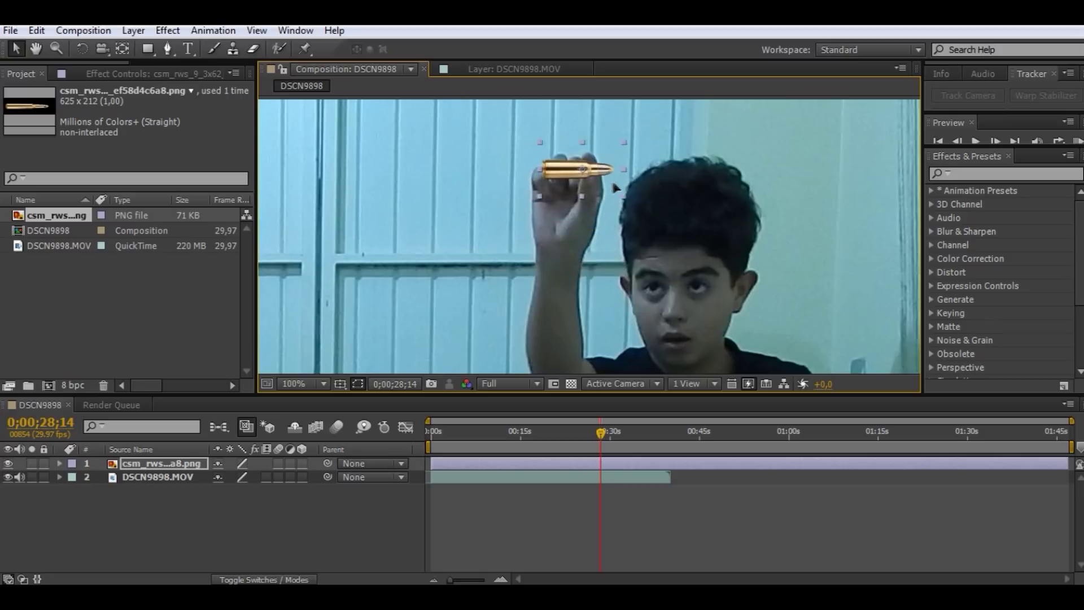
# Zoom the viewer back to 25 percent and re-centre the composition frame.
pyautogui.press(',')
pyautogui.press(',')
pyautogui.press(',')
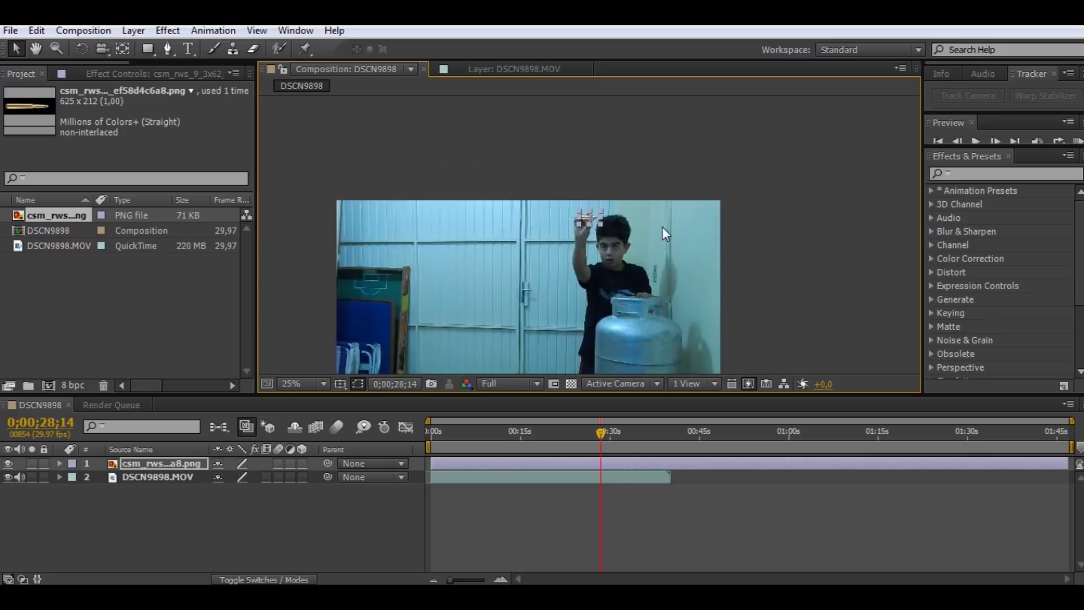
pyautogui.press(',')
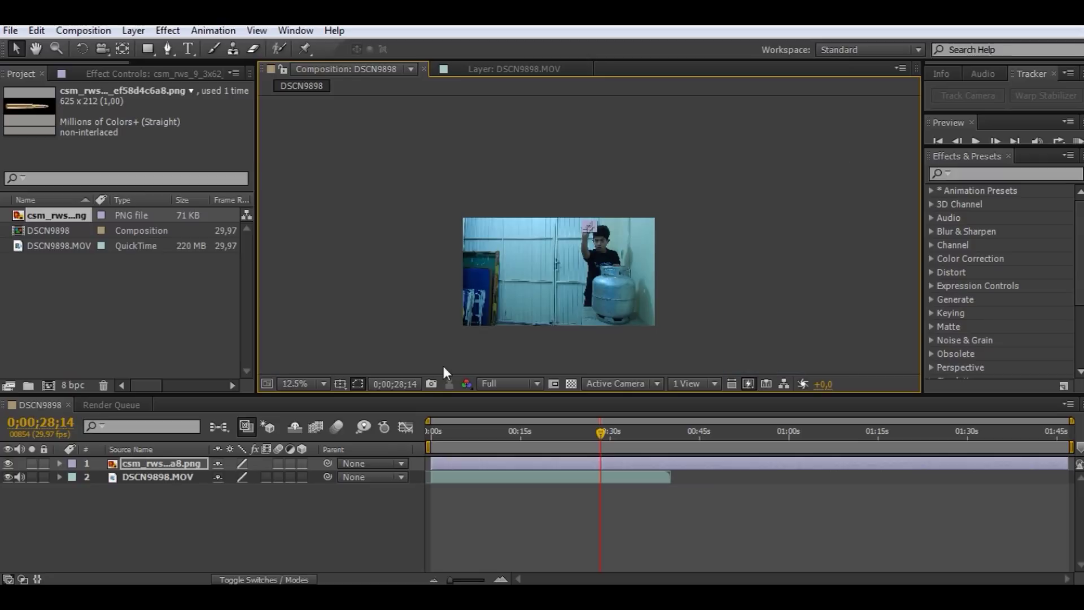
pyautogui.press('.')
pyautogui.press('h')
pyautogui.moveTo(386, 250); pyautogui.dragTo(435, 168)
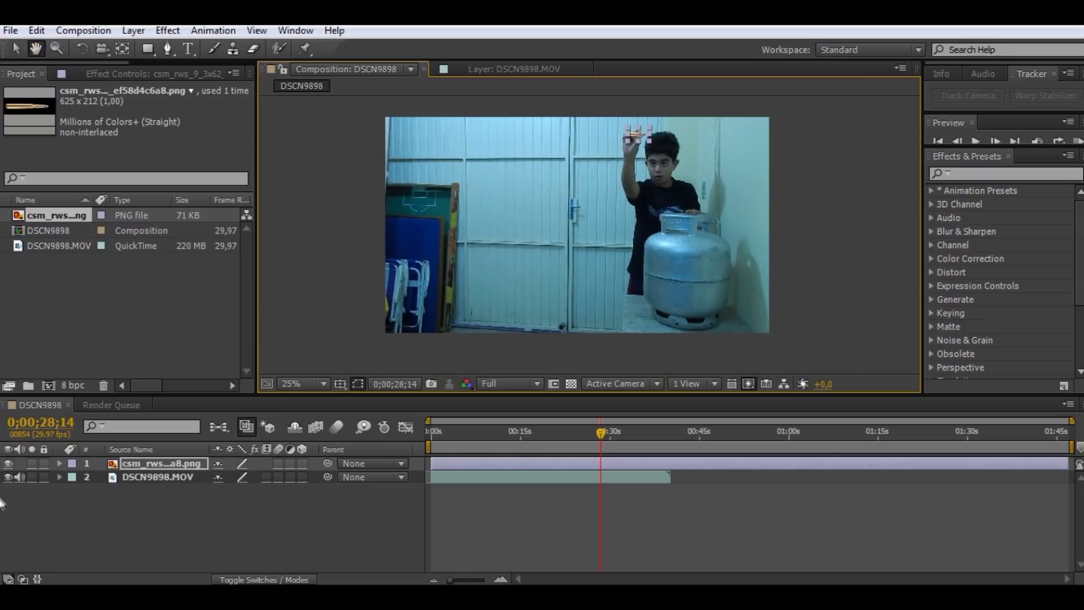
pyautogui.press('v')
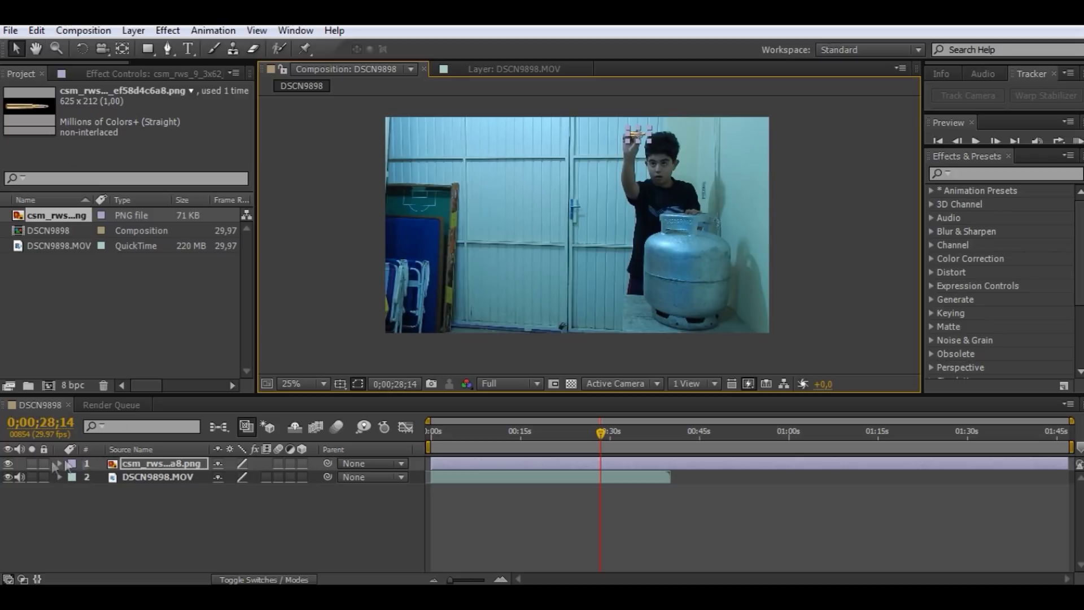
# Expand the bullet's Transform properties and set a Position keyframe at 0;00;28;14.
pyautogui.click(59, 463)
pyautogui.click(72, 477)
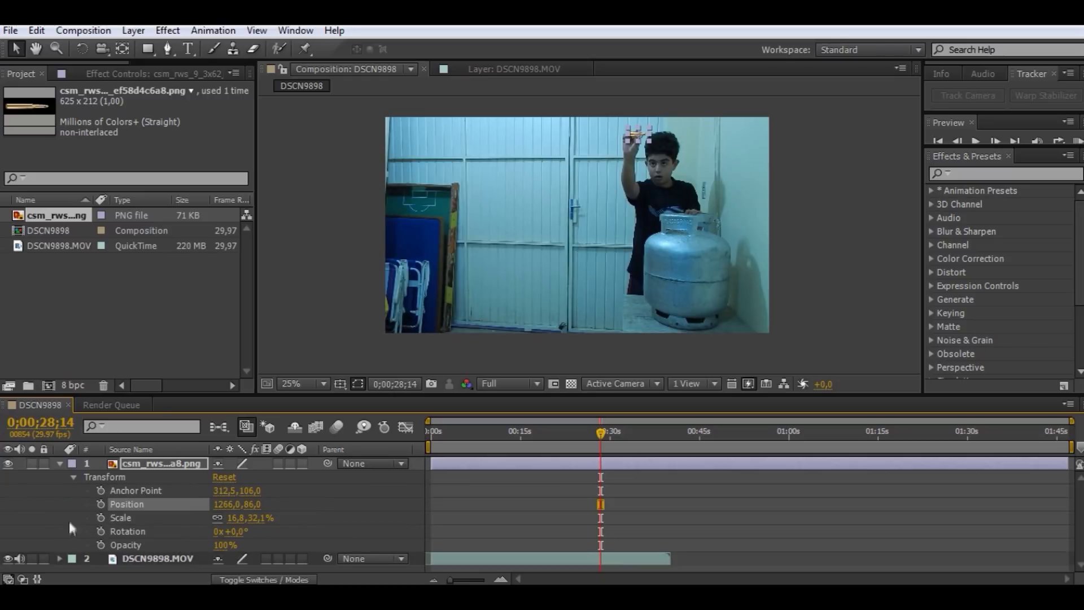
pyautogui.click(100, 505)
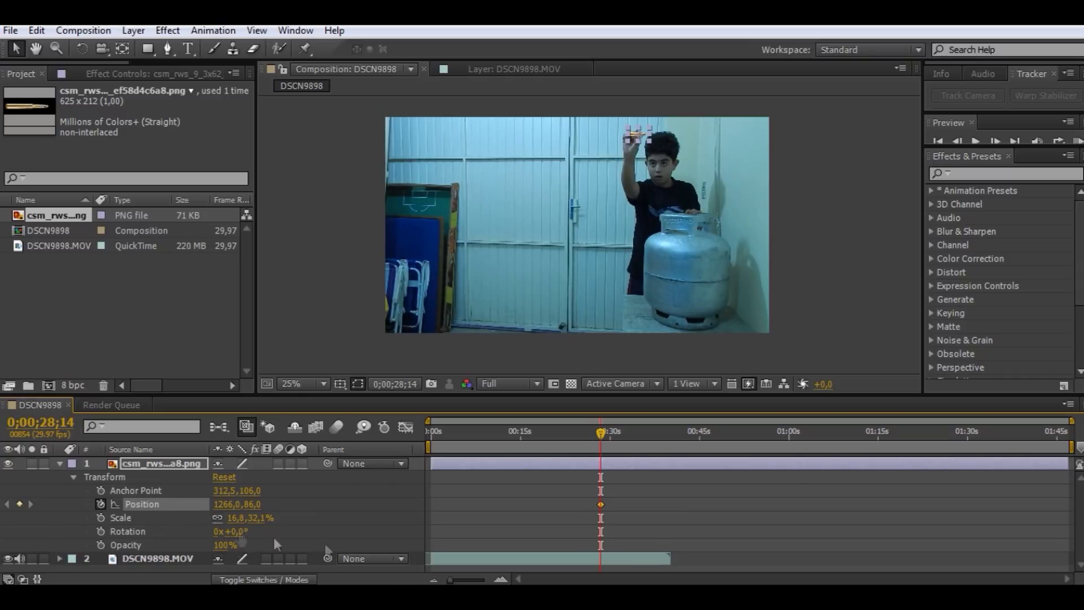
# At 0;00;06;17, lower the bullet's Position X to 1019 to create the start keyframe.
pyautogui.click(436, 436)
pyautogui.moveTo(428, 439); pyautogui.dragTo(479, 442)
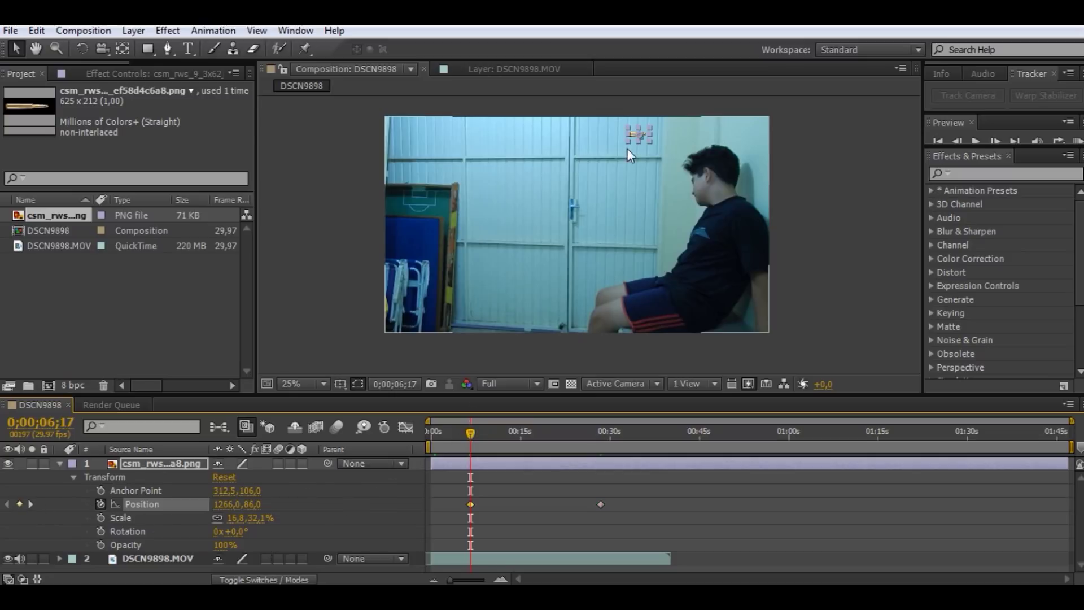
pyautogui.press('.')
pyautogui.press(',')
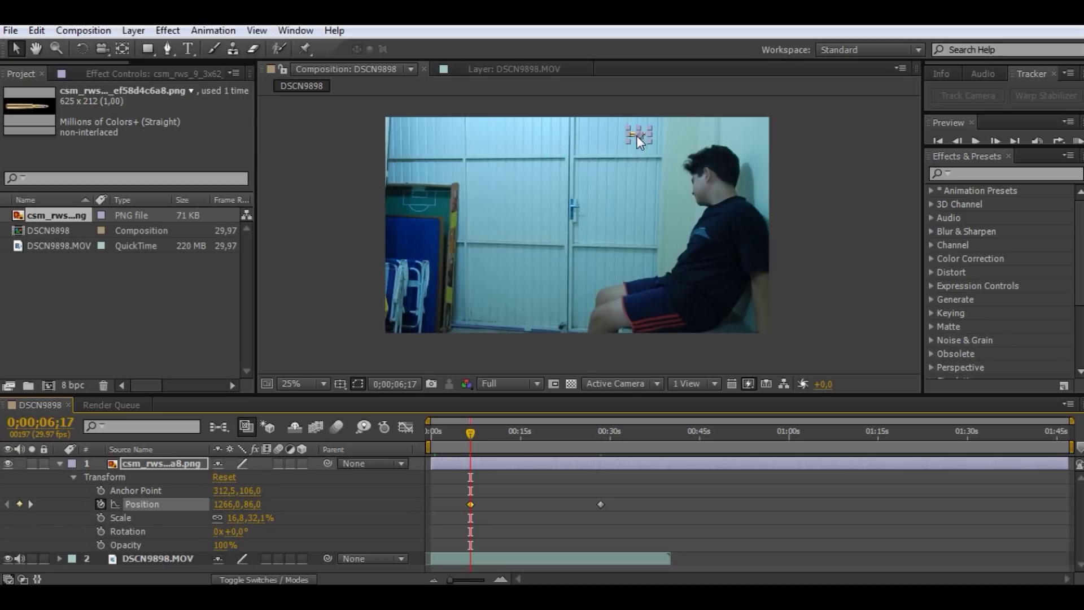
pyautogui.moveTo(634, 134); pyautogui.dragTo(626, 135)
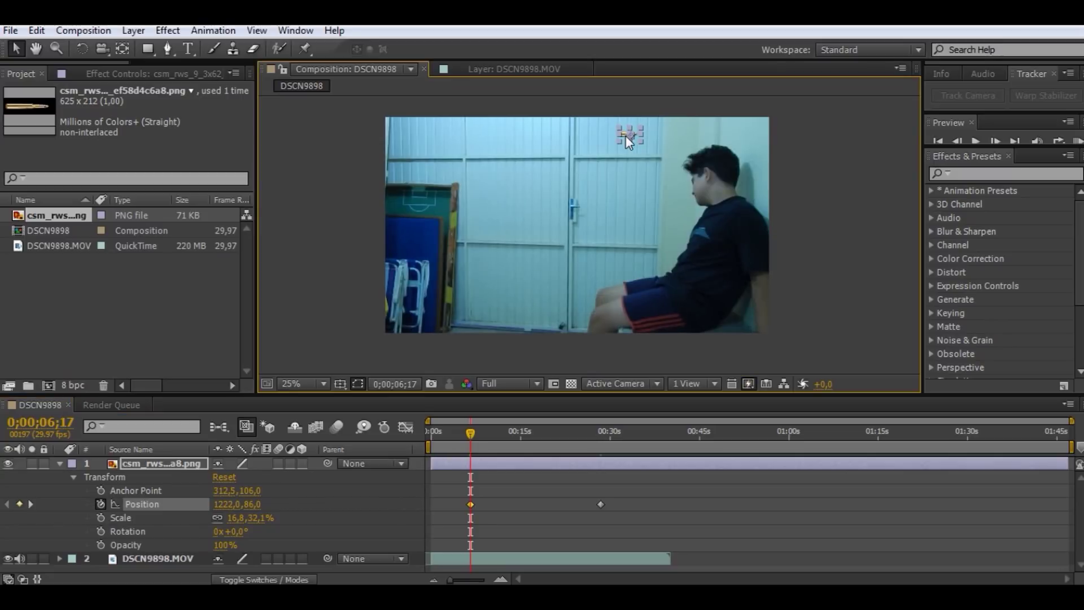
pyautogui.hotkey('ctrl', 'z')
pyautogui.moveTo(158, 499)
pyautogui.mouseDown()
pyautogui.moveTo(176, 514)
pyautogui.moveTo(84, 518)
pyautogui.moveTo(127, 519)
pyautogui.mouseUp()
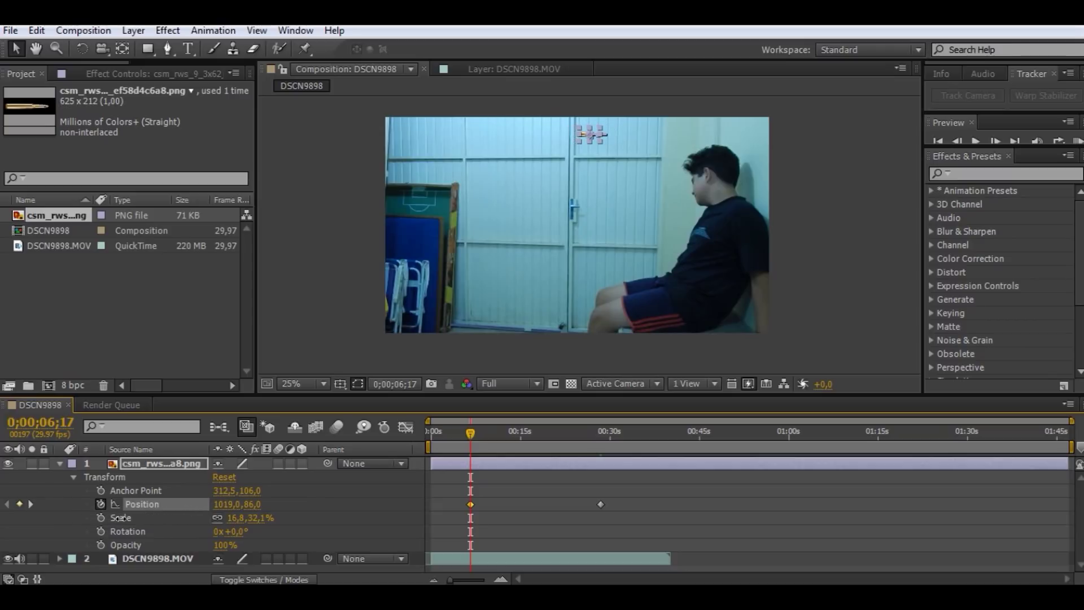
pyautogui.click(468, 434)
pyautogui.moveTo(564, 431); pyautogui.dragTo(588, 435)
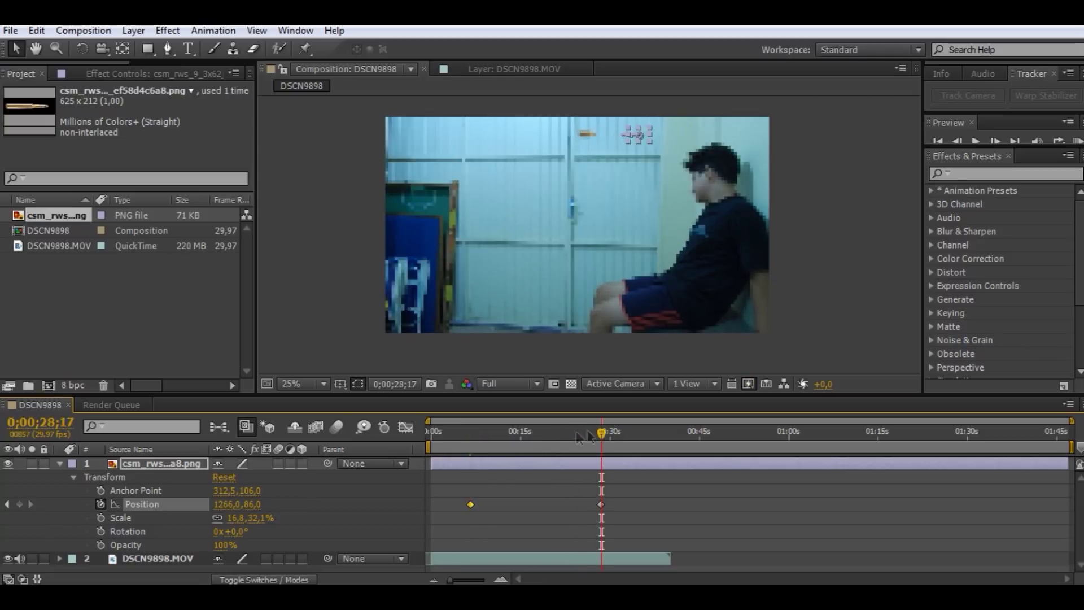
# Add a Position keyframe at 0;00;01;06 that starts the bullet off-frame left, around X -32.
pyautogui.click(470, 433)
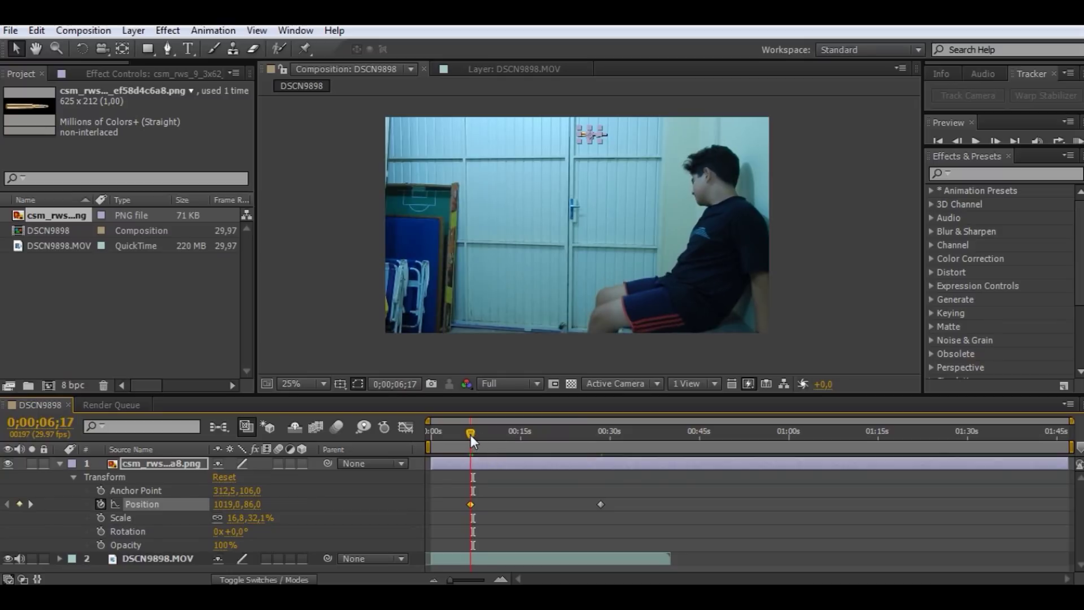
pyautogui.click(432, 432)
pyautogui.click(438, 432)
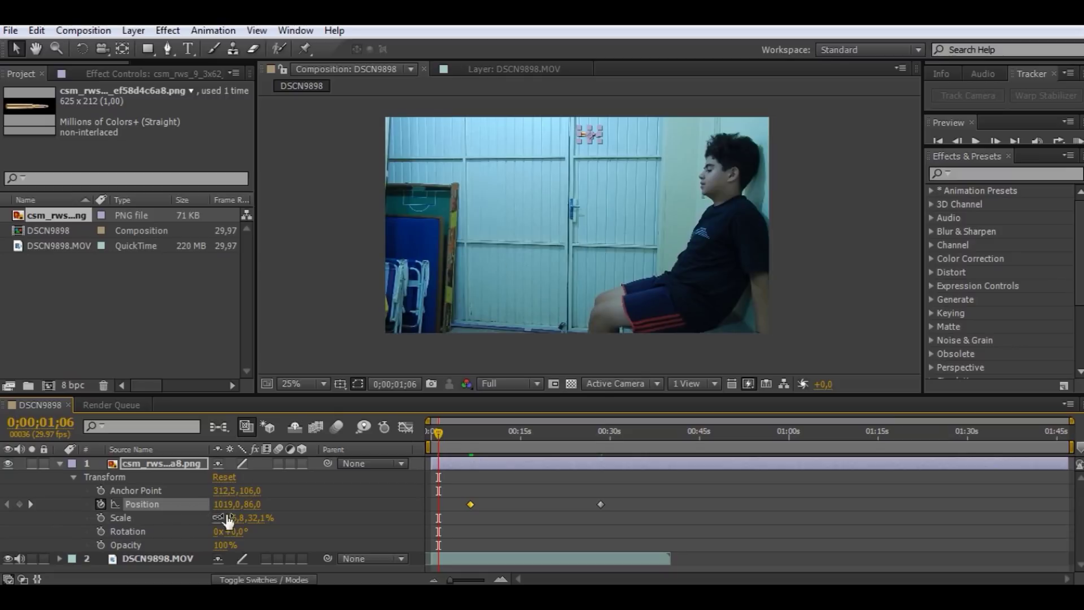
pyautogui.moveTo(231, 511); pyautogui.dragTo(229, 503)
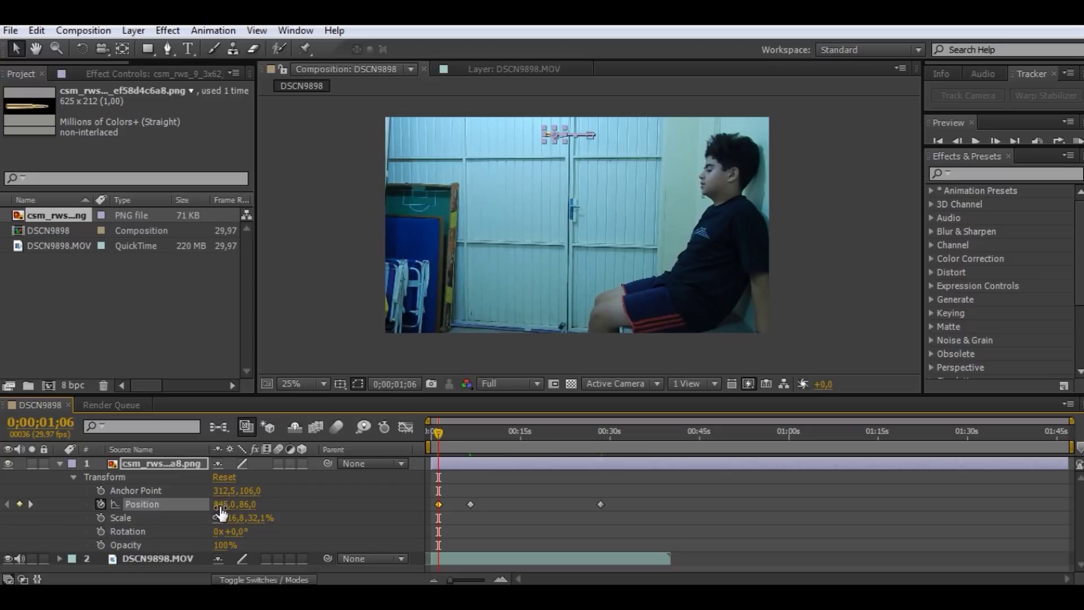
pyautogui.moveTo(225, 513); pyautogui.dragTo(2, 490)
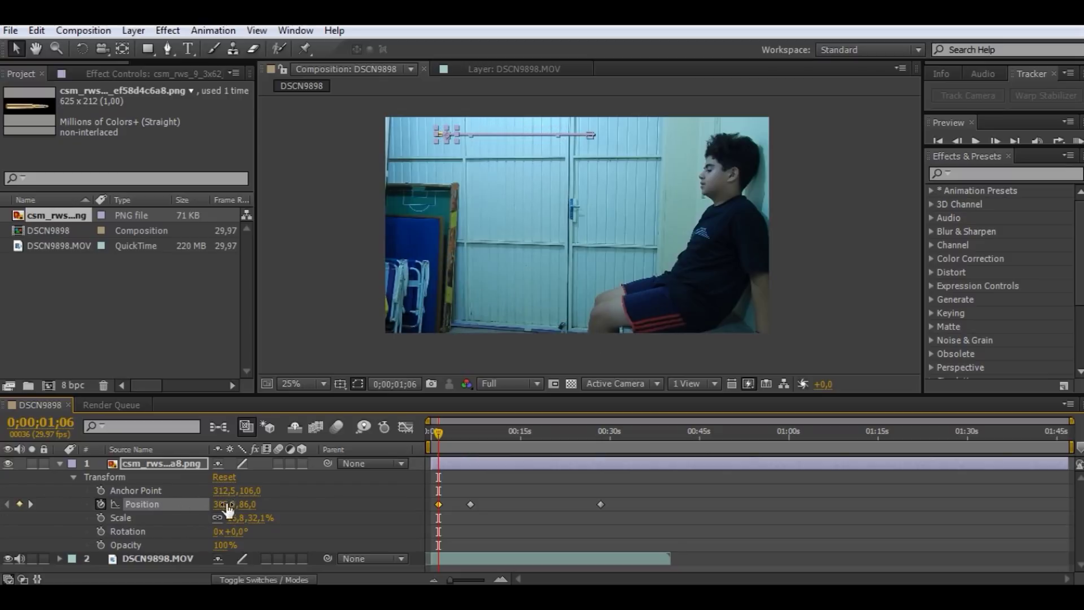
pyautogui.moveTo(226, 513); pyautogui.dragTo(110, 506)
pyautogui.click(440, 432)
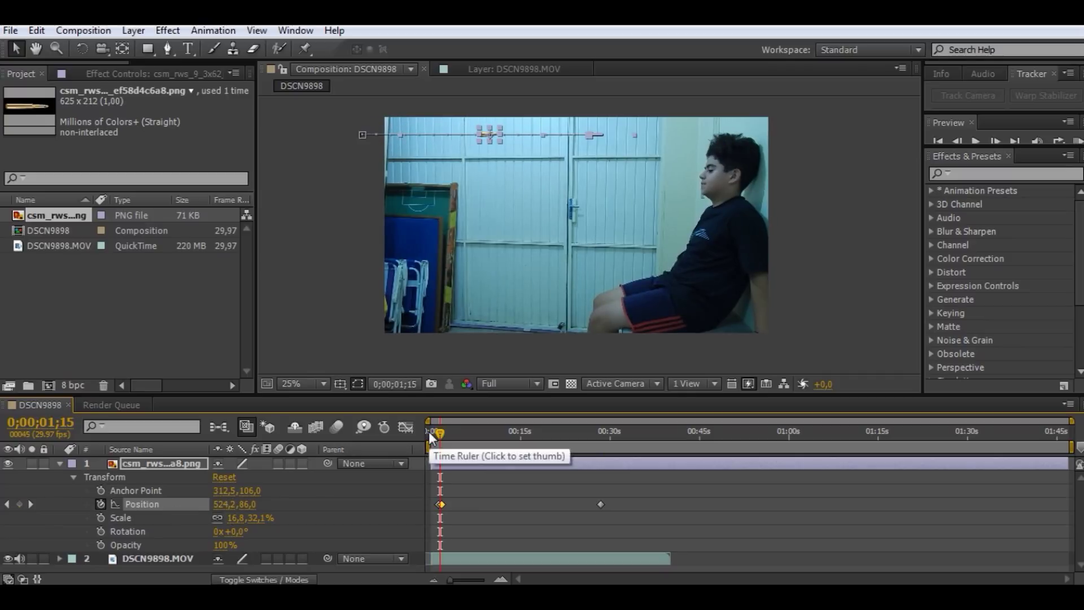
# Zoom the timeline in and drag the X 1019 keyframe earlier to about 0;00;01;08.
pyautogui.click(502, 580)
pyautogui.click(503, 580)
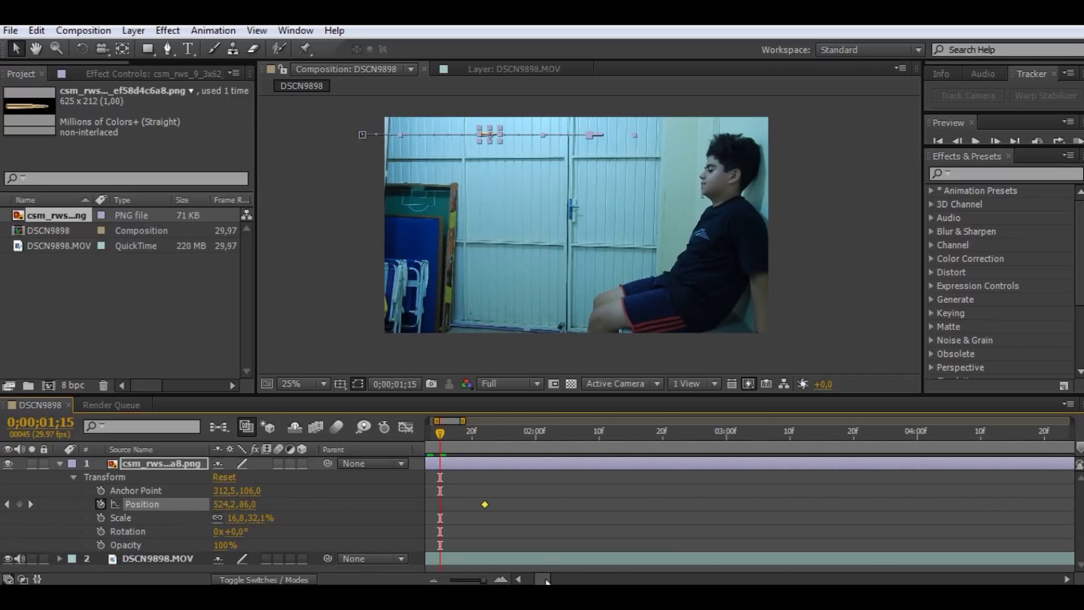
pyautogui.click(520, 579)
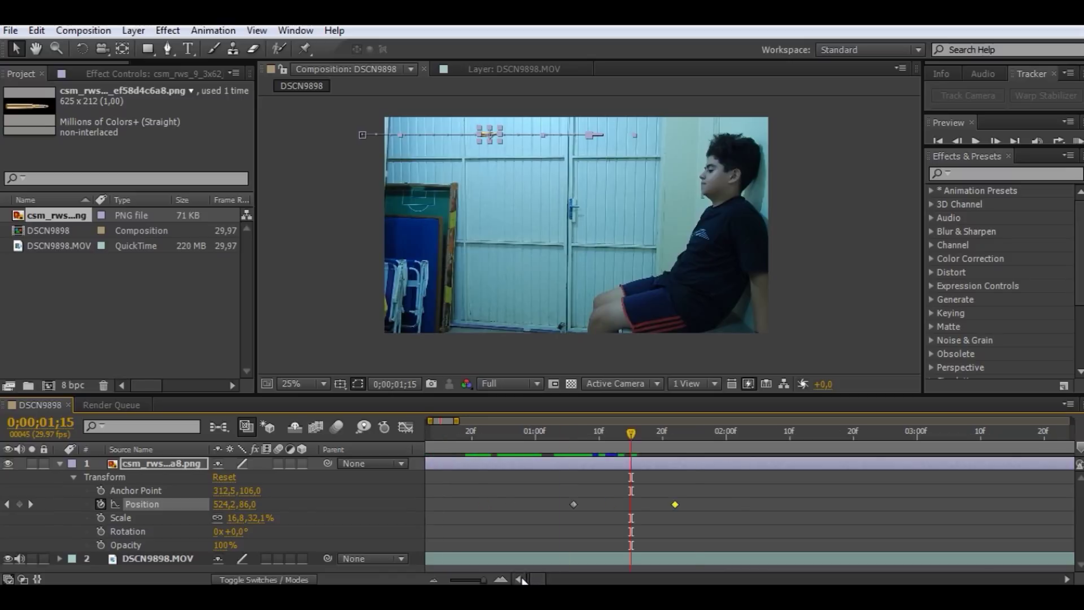
pyautogui.moveTo(738, 506); pyautogui.dragTo(680, 505)
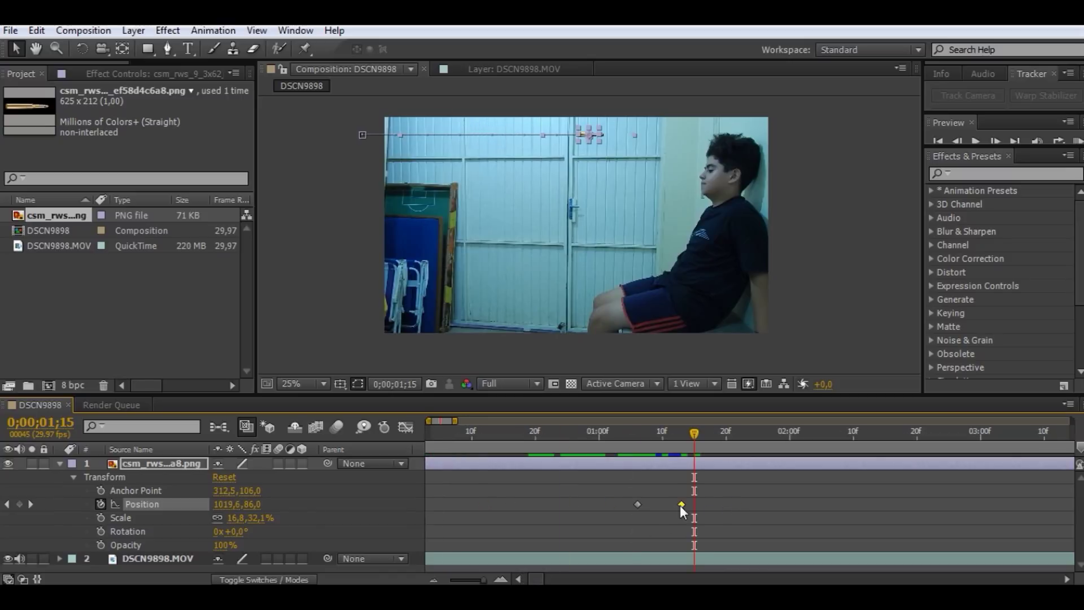
# Preview the bullet's fast flight, then collapse the layer's Transform properties.
pyautogui.click(617, 446)
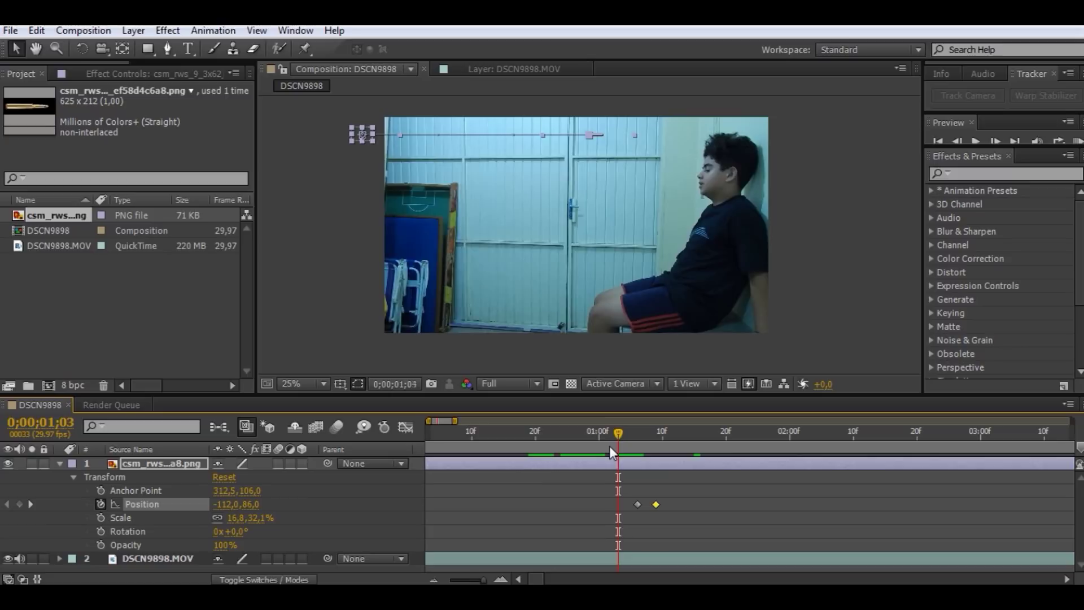
pyautogui.press('k')
pyautogui.click(599, 445)
pyautogui.click(976, 141)
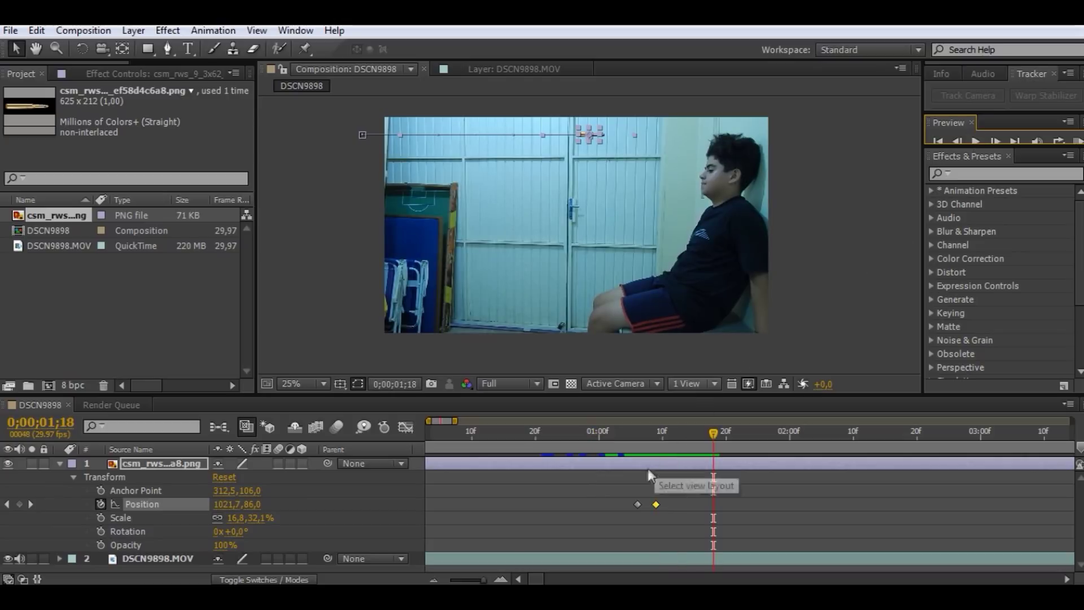
pyautogui.click(627, 430)
pyautogui.moveTo(629, 432); pyautogui.dragTo(631, 446)
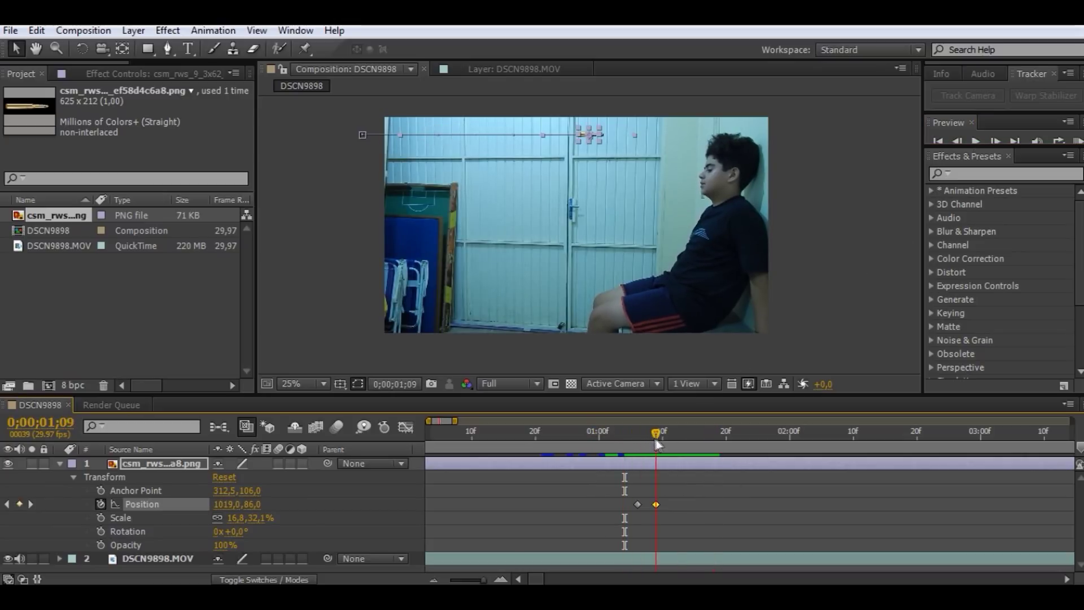
pyautogui.press('pageup')
pyautogui.press('pageup')
pyautogui.press('pageup')
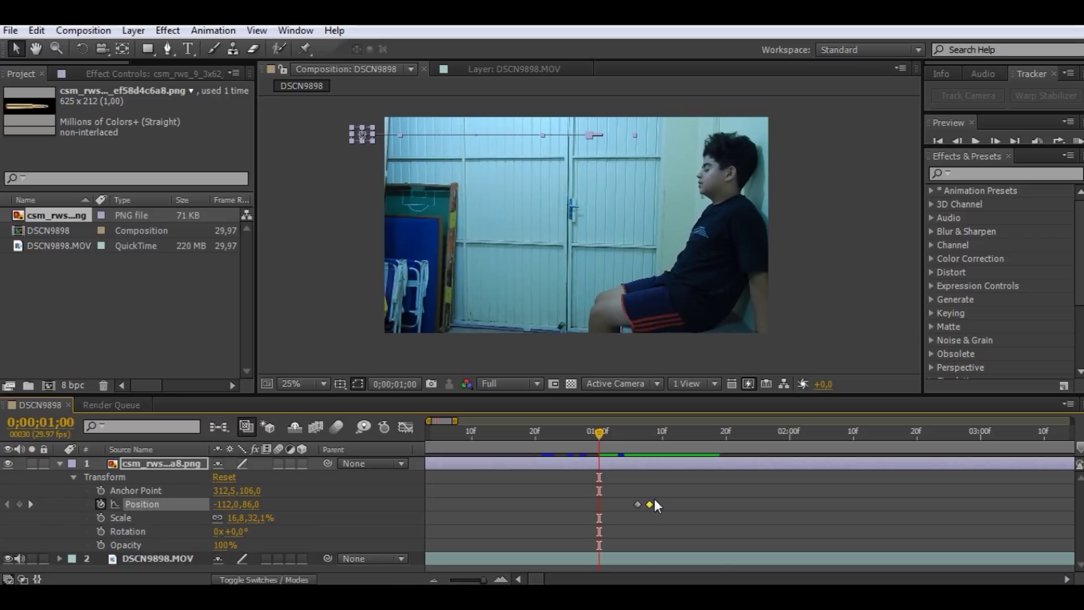
pyautogui.moveTo(634, 439); pyautogui.dragTo(618, 441)
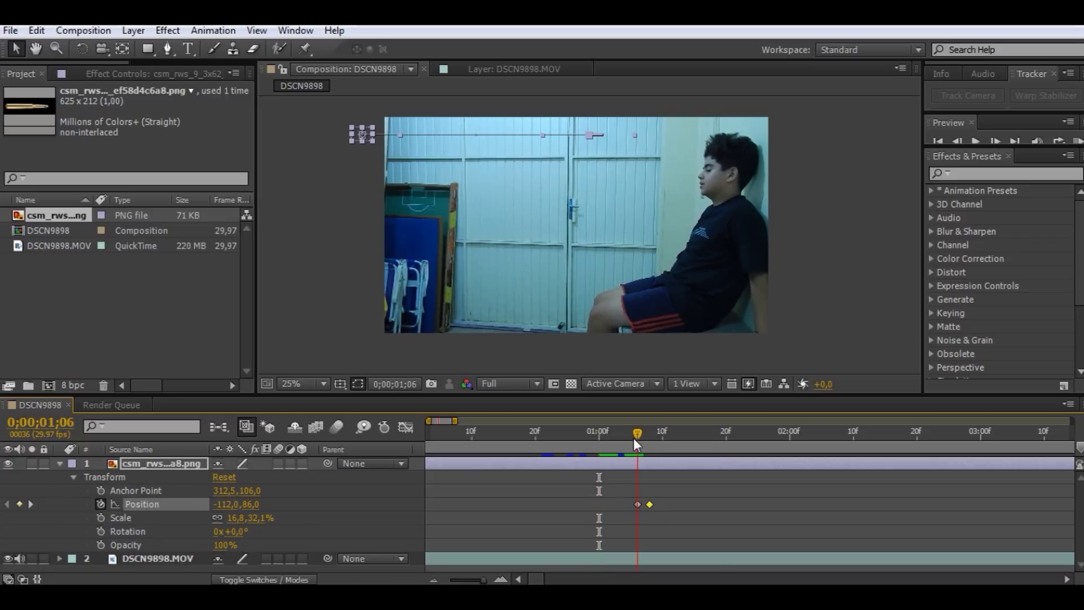
pyautogui.click(705, 454)
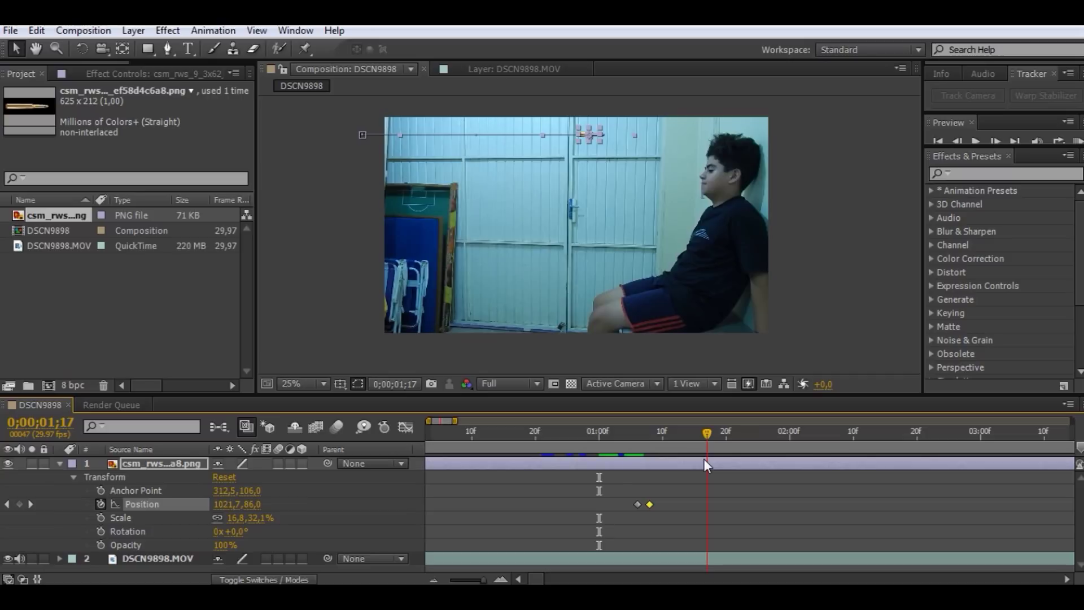
pyautogui.click(60, 465)
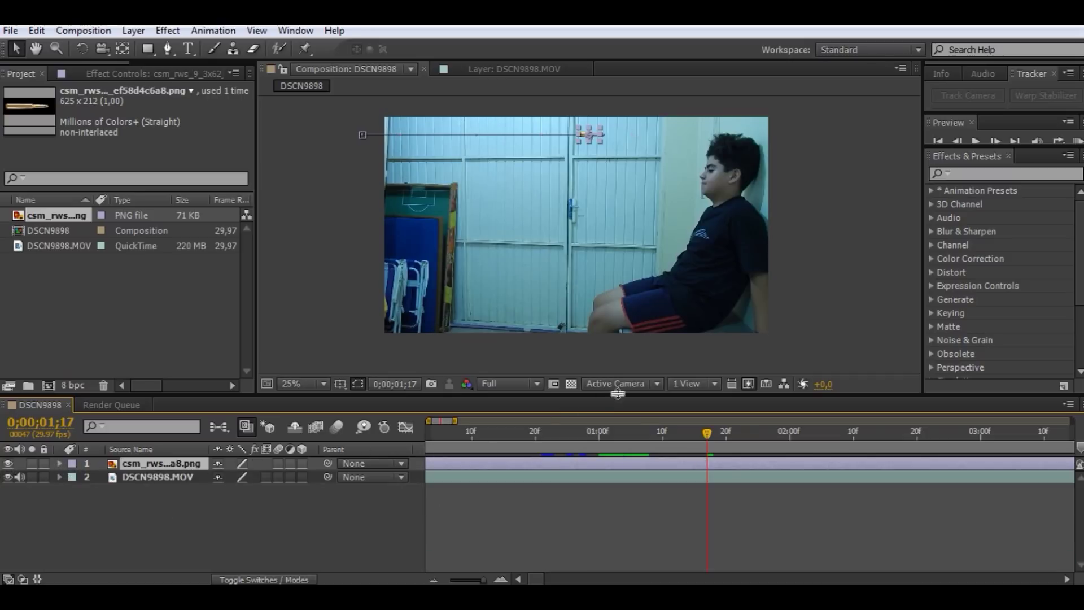
# Enable Motion Blur on the bullet layer and the composition's master Motion Blur switch.
pyautogui.click(624, 432)
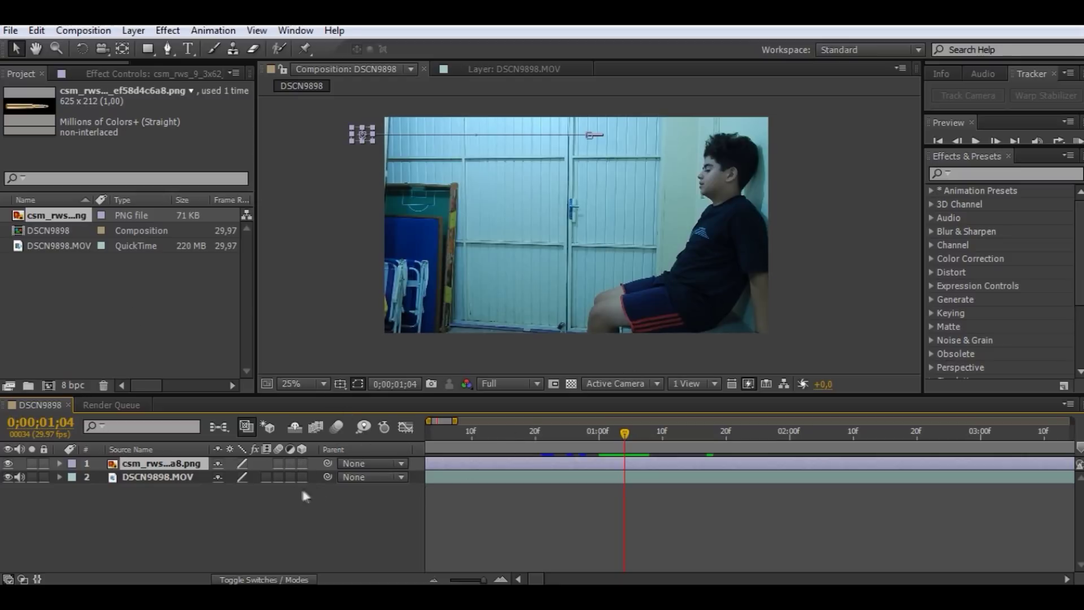
pyautogui.click(277, 464)
pyautogui.click(338, 427)
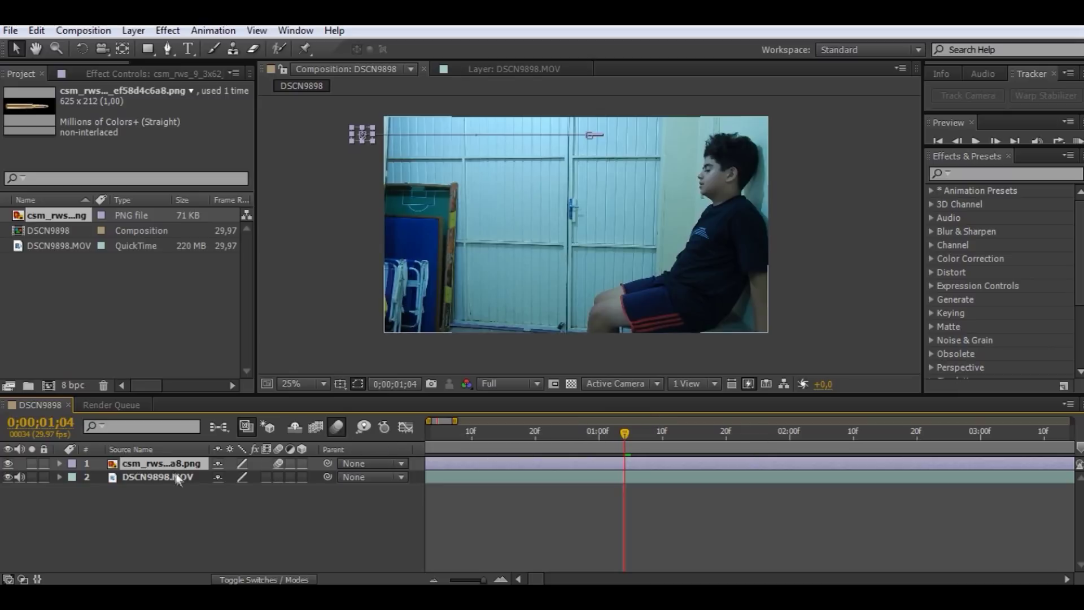
# Scrub through the flight to check the blurred bullet, then bring up the Render Queue.
pyautogui.click(446, 435)
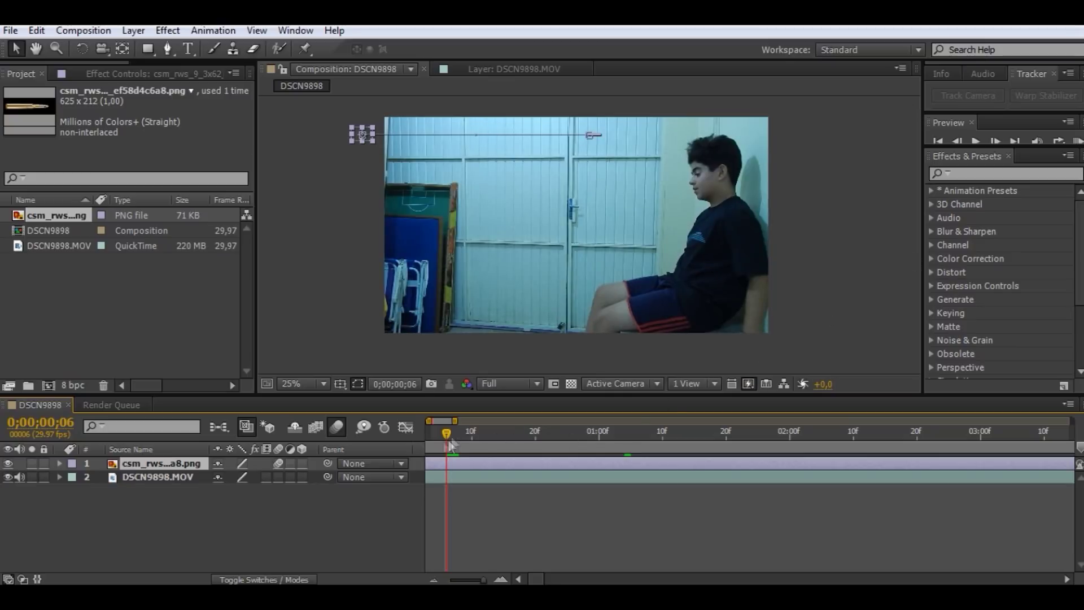
pyautogui.moveTo(452, 435); pyautogui.dragTo(617, 447)
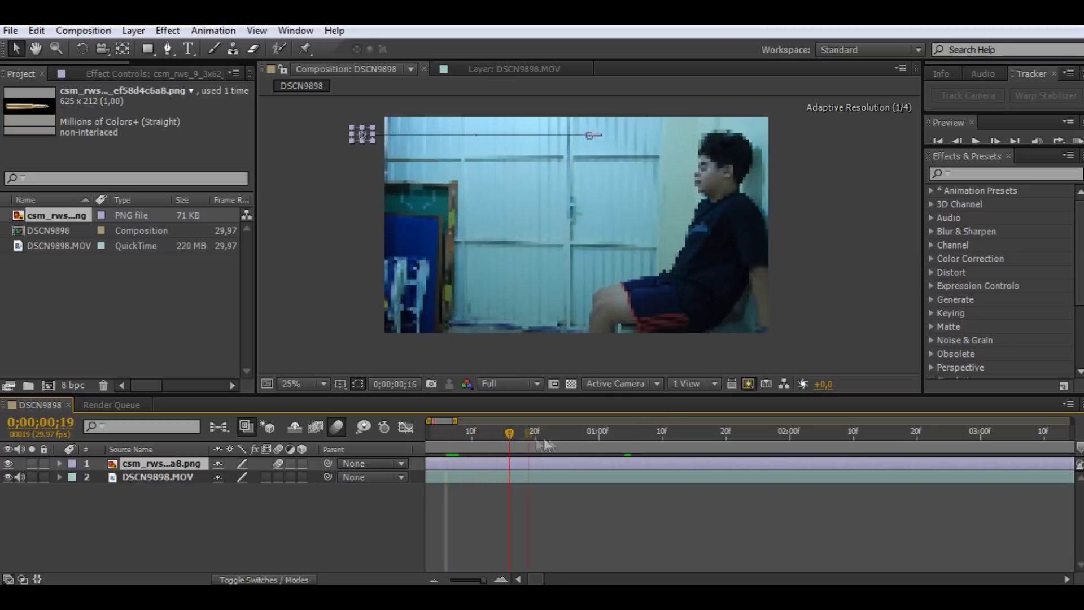
pyautogui.moveTo(616, 449); pyautogui.dragTo(732, 452)
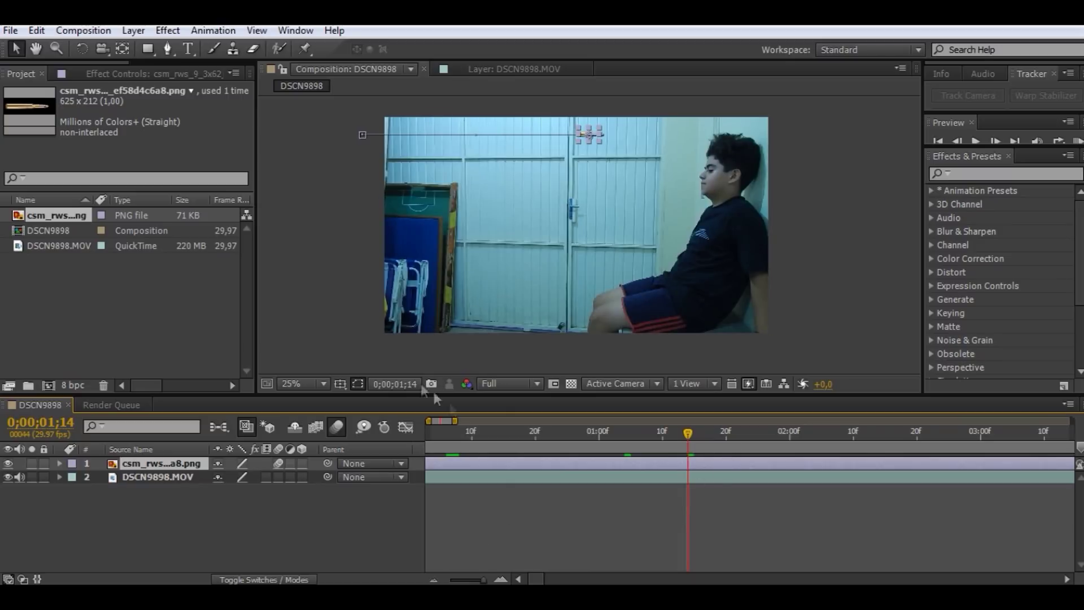
pyautogui.press(',')
pyautogui.hotkey('ctrl', 'm')
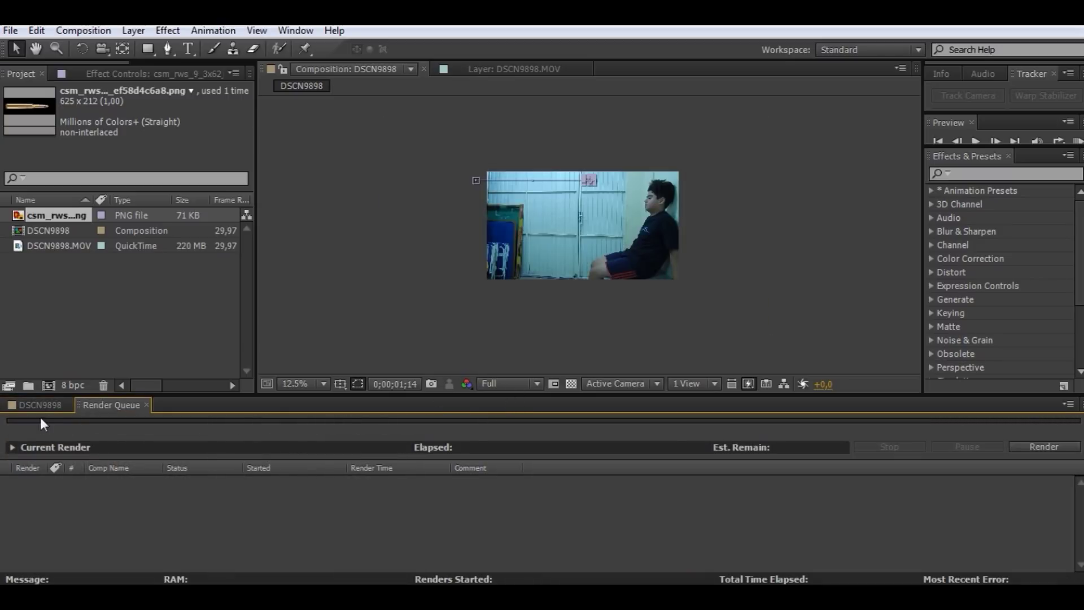
# Return to the DSCN9898 timeline, scrub to 0;00;05;13 and zoom out to the whole clip.
pyautogui.click(40, 405)
pyautogui.click(753, 433)
pyautogui.click(821, 441)
pyautogui.moveTo(537, 580); pyautogui.dragTo(548, 580)
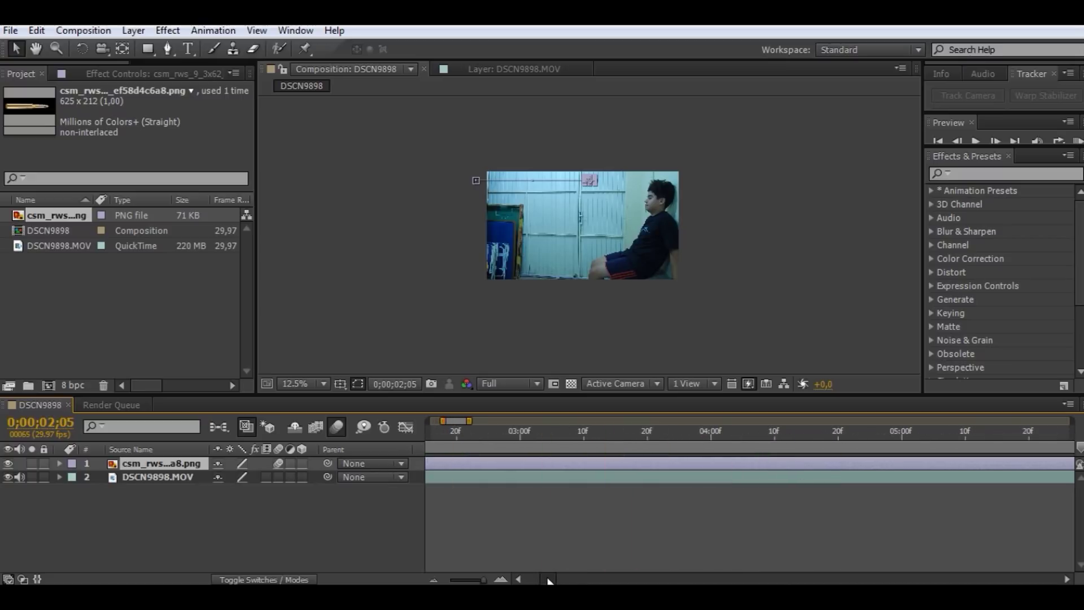
pyautogui.moveTo(510, 449); pyautogui.dragTo(984, 451)
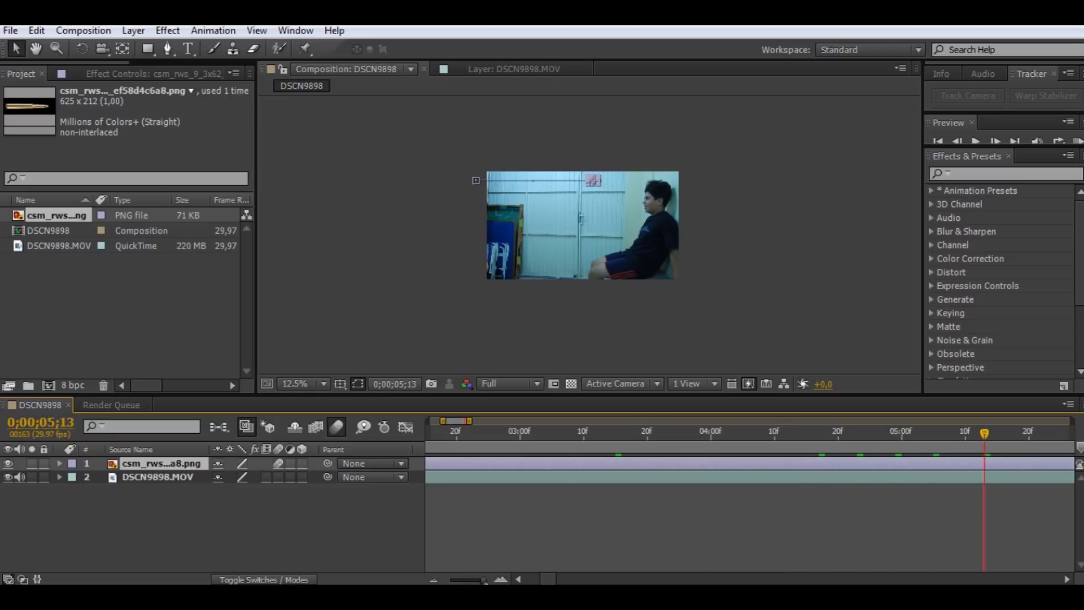
pyautogui.moveTo(483, 581); pyautogui.dragTo(467, 581)
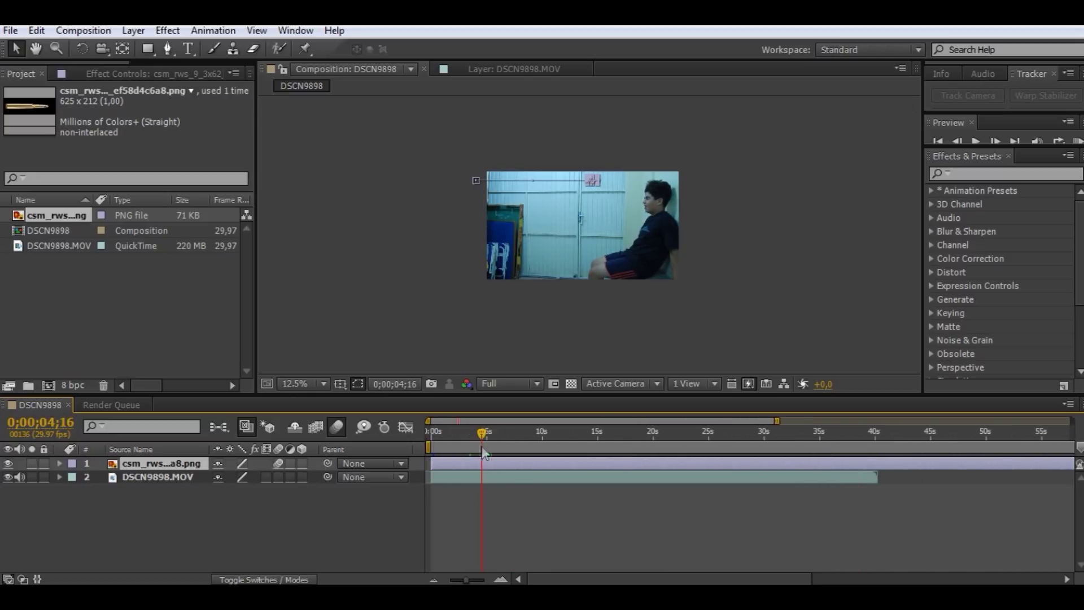
# Scrub to about 29 seconds and step back to 0;00;28;19, framing the boy's raised hand.
pyautogui.moveTo(491, 434); pyautogui.dragTo(586, 435)
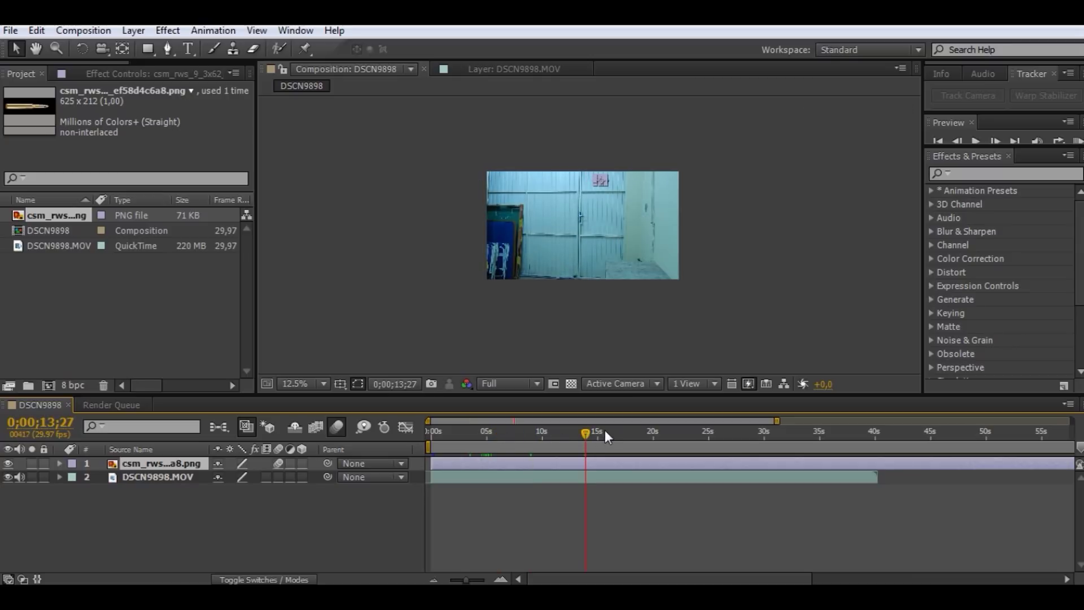
pyautogui.moveTo(585, 432); pyautogui.dragTo(773, 445)
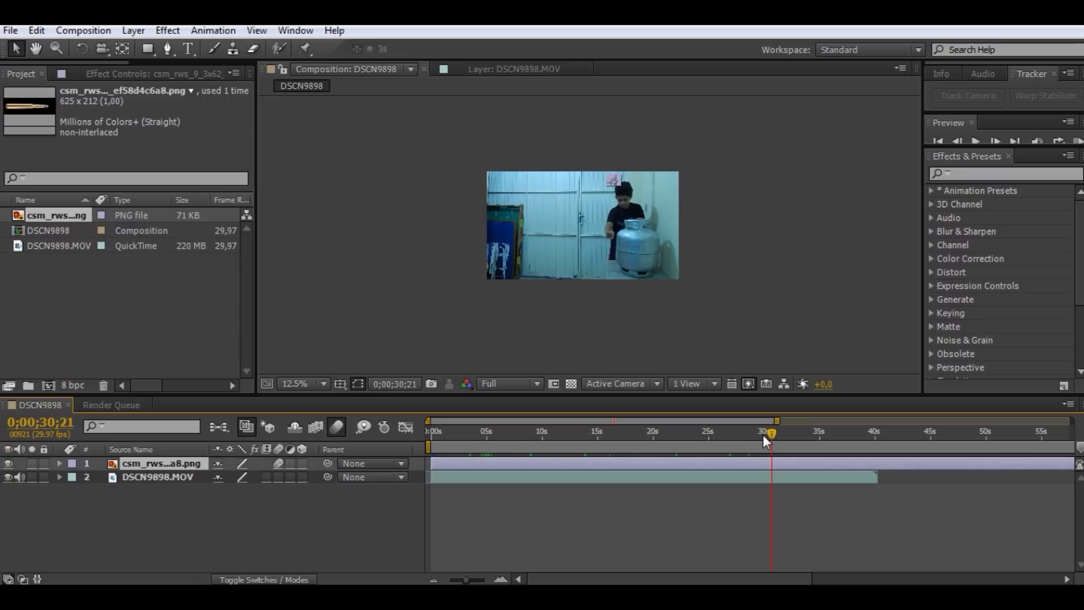
pyautogui.moveTo(761, 431); pyautogui.dragTo(757, 431)
pyautogui.press('.')
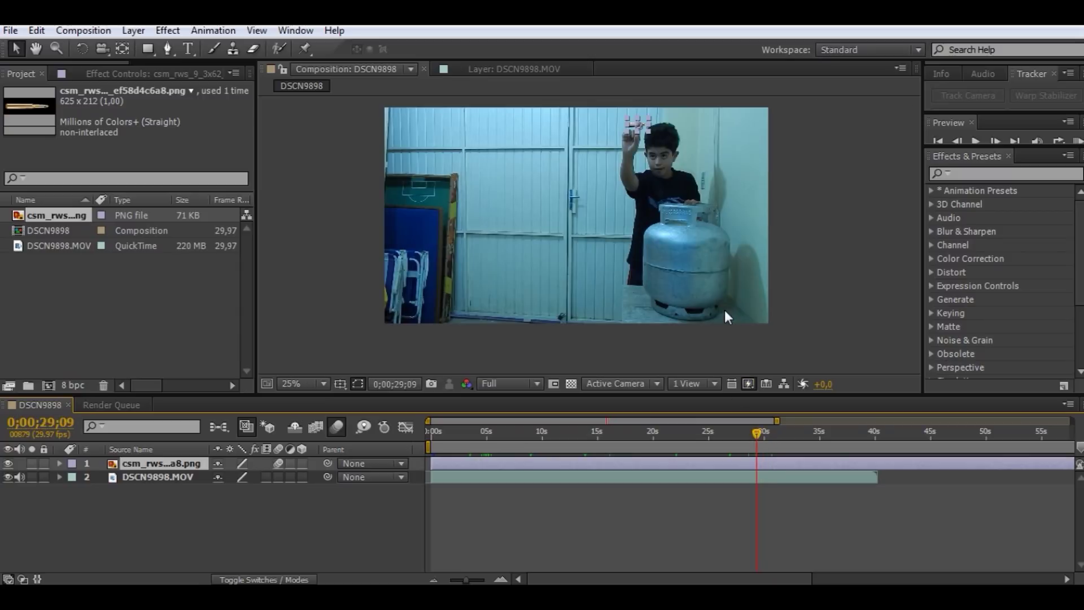
pyautogui.press('pageup')
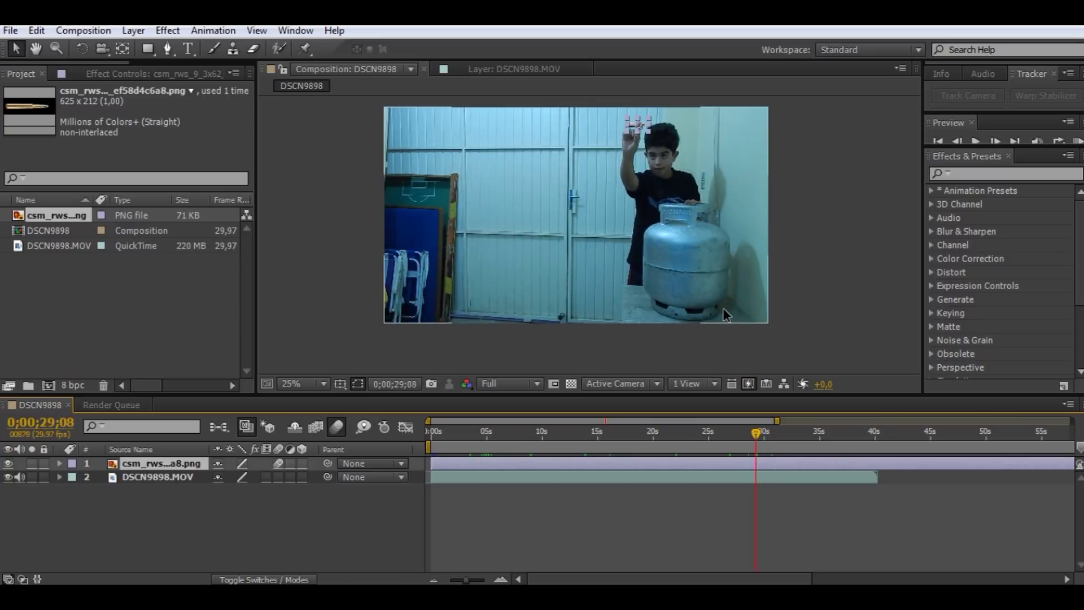
pyautogui.press('pageup')
pyautogui.press('pageup')
pyautogui.press('pageup')
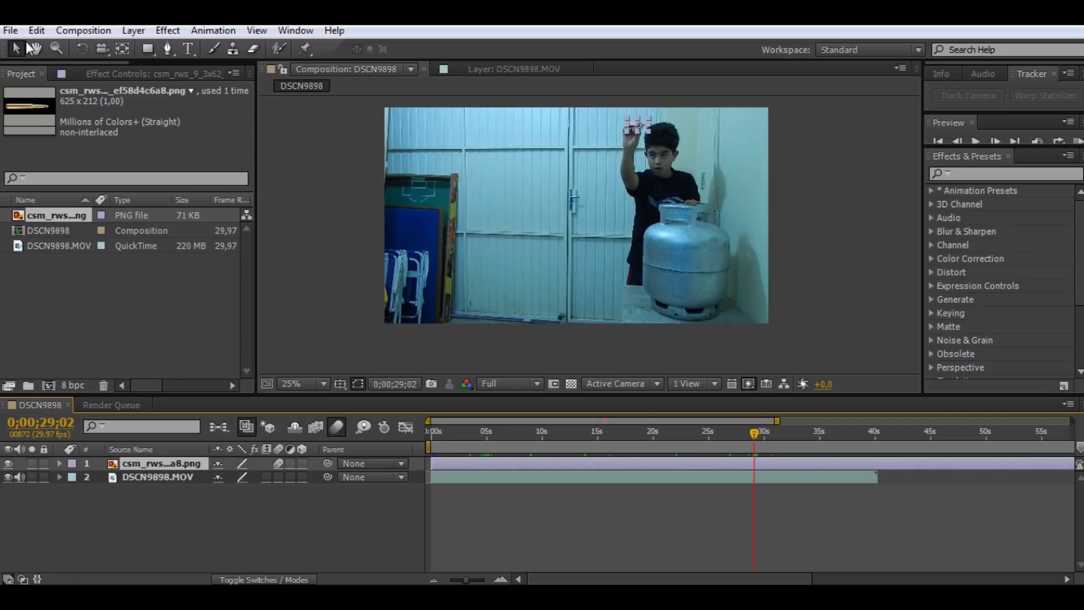
pyautogui.click(35, 50)
pyautogui.moveTo(617, 228)
pyautogui.mouseDown()
pyautogui.moveTo(617, 267)
pyautogui.moveTo(576, 311)
pyautogui.mouseUp()
pyautogui.scroll(1, 615, 269)
pyautogui.press('pageup')
pyautogui.press('pageup')
pyautogui.press('pageup')
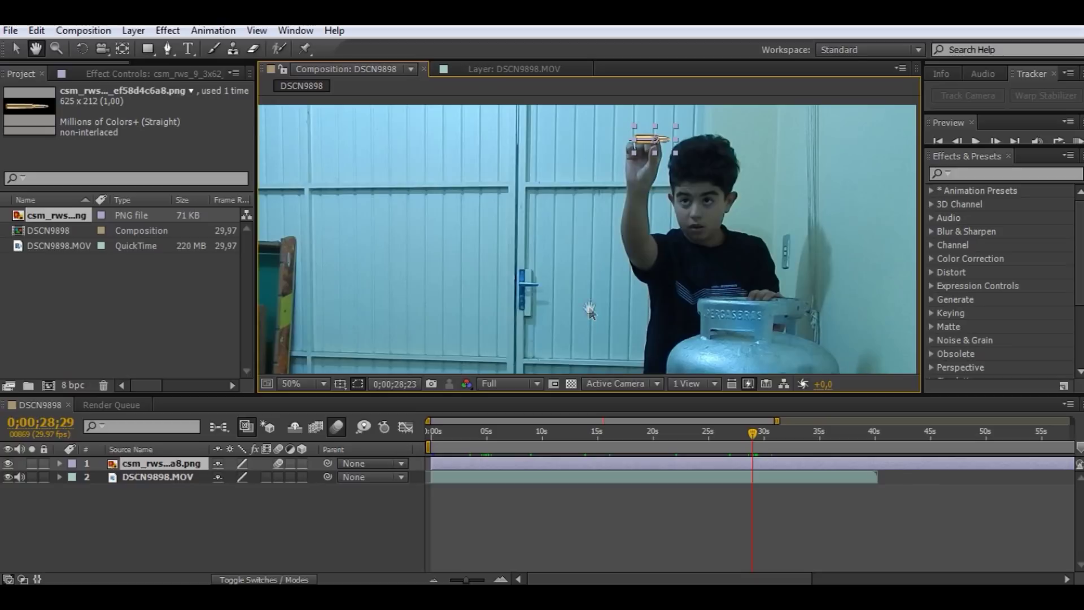
pyautogui.hotkey('shift', 'pageup')
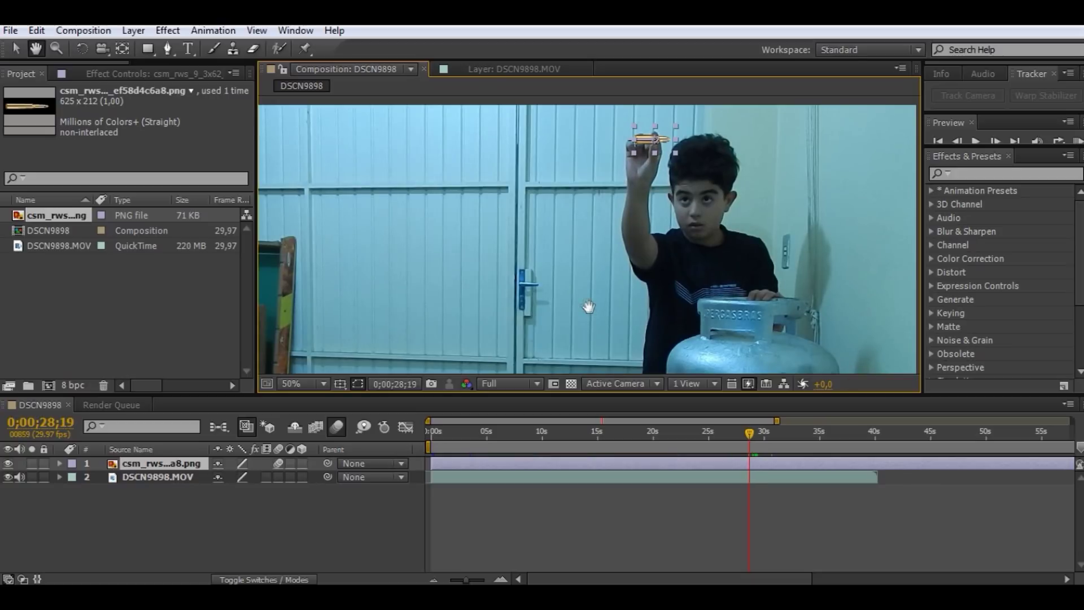
pyautogui.click(16, 48)
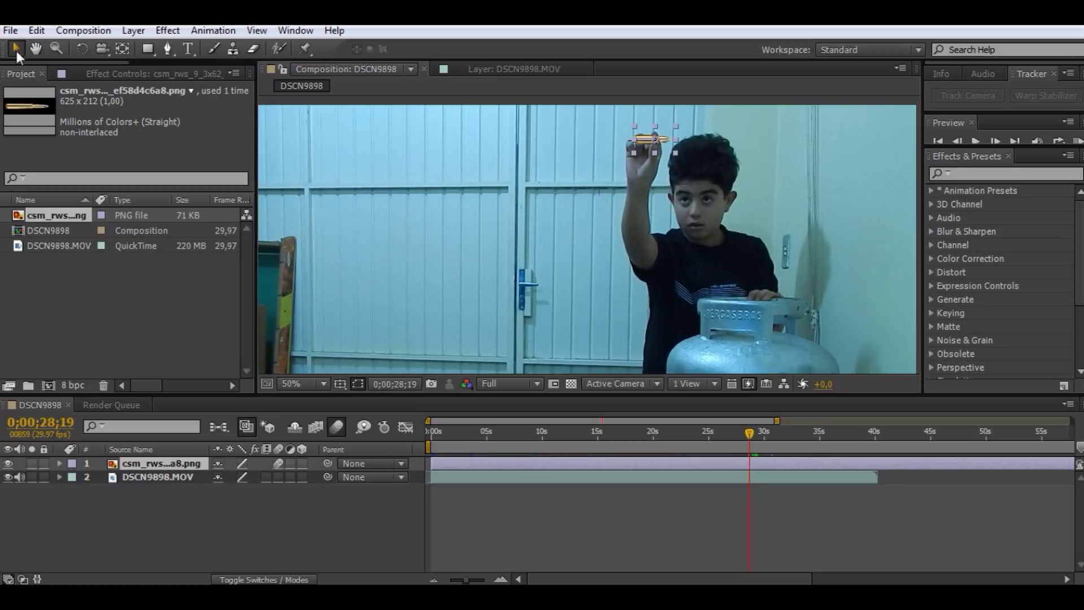
# Show the bullet's Transform properties and nudge it slightly right a frame after 0;00;28.
pyautogui.click(60, 463)
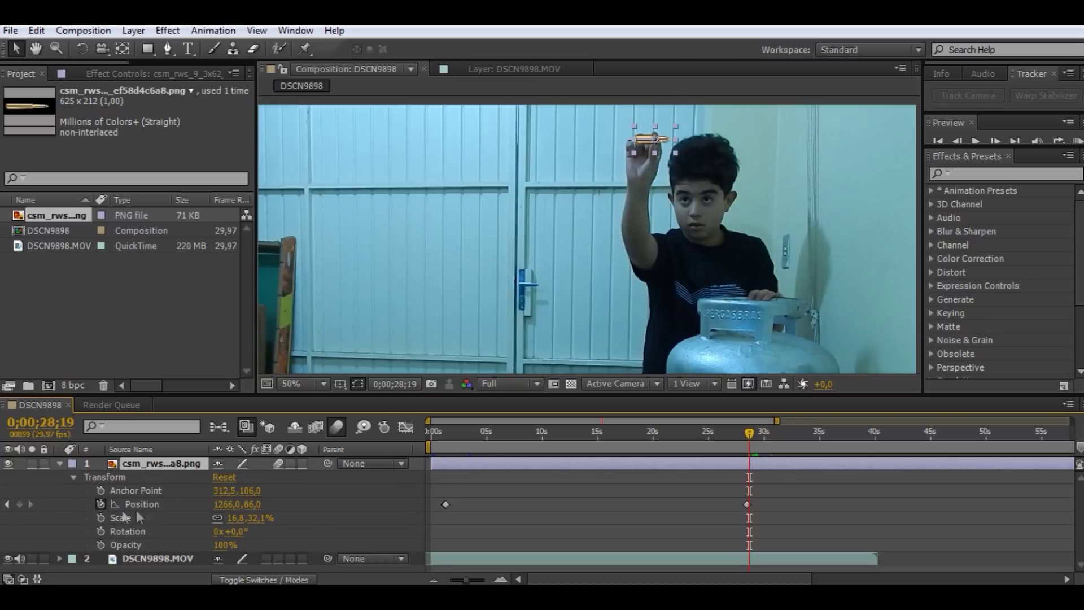
pyautogui.press('pageup')
pyautogui.press('pageup')
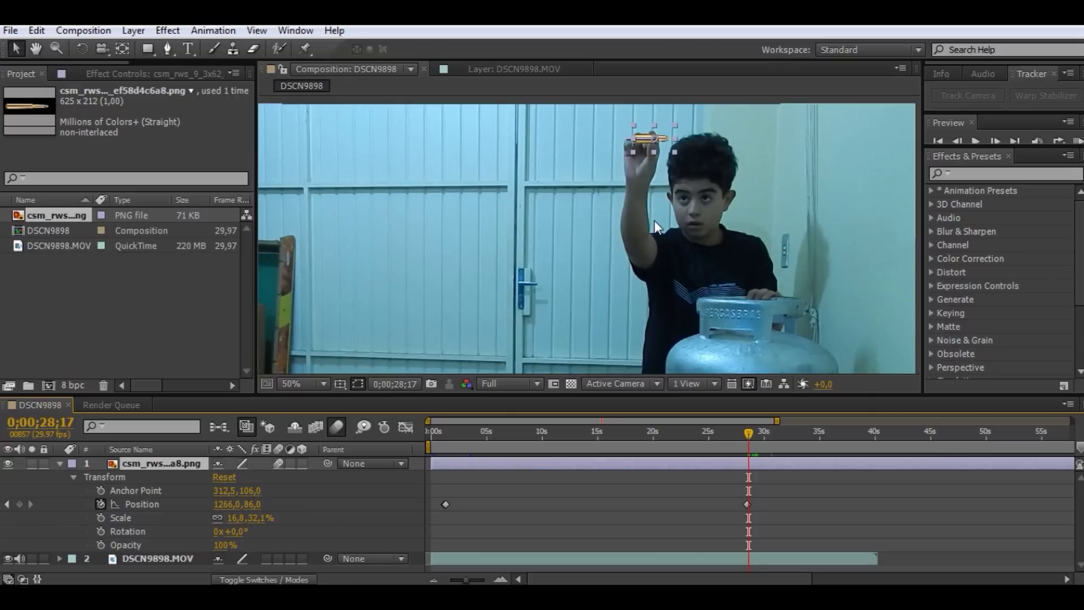
pyautogui.press('pagedown')
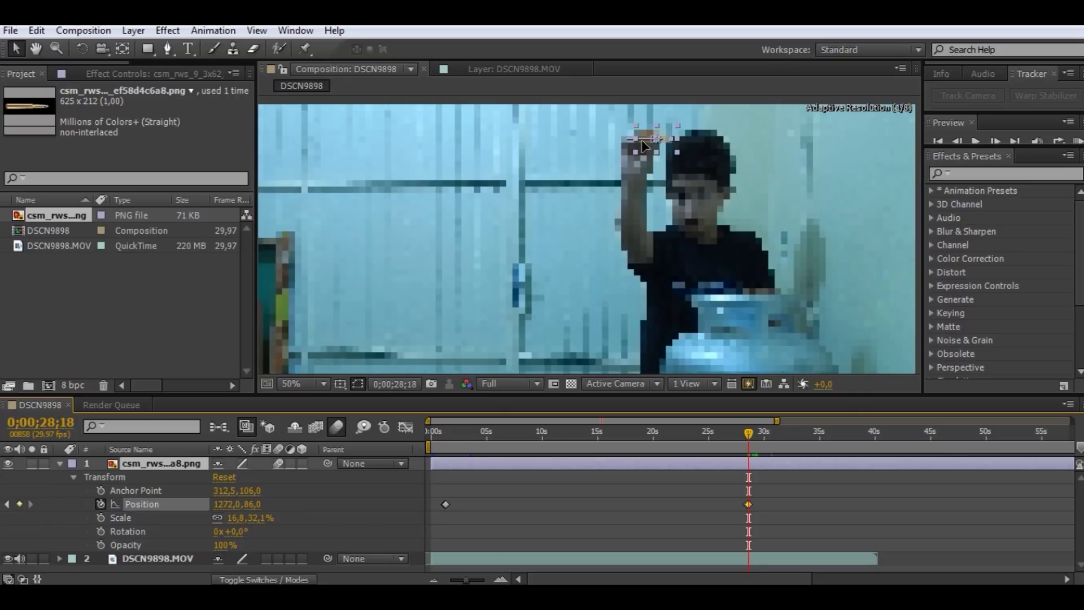
pyautogui.press('pagedown')
pyautogui.moveTo(643, 140); pyautogui.dragTo(645, 141)
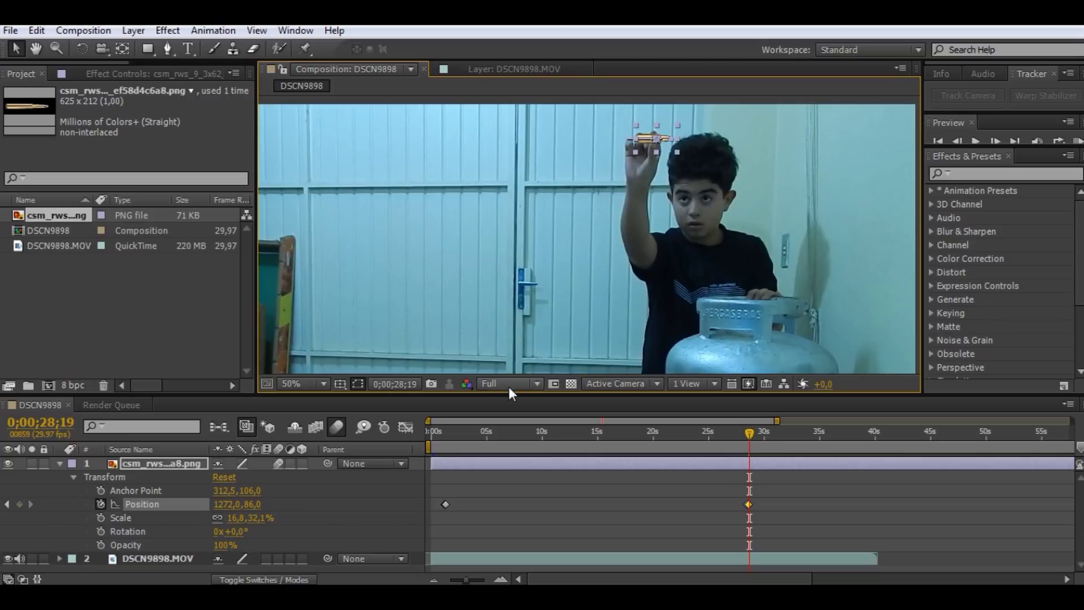
# Set the preview resolution to Quarter and nudge the bullet lower over the following frames.
pyautogui.click(509, 385)
pyautogui.click(520, 480)
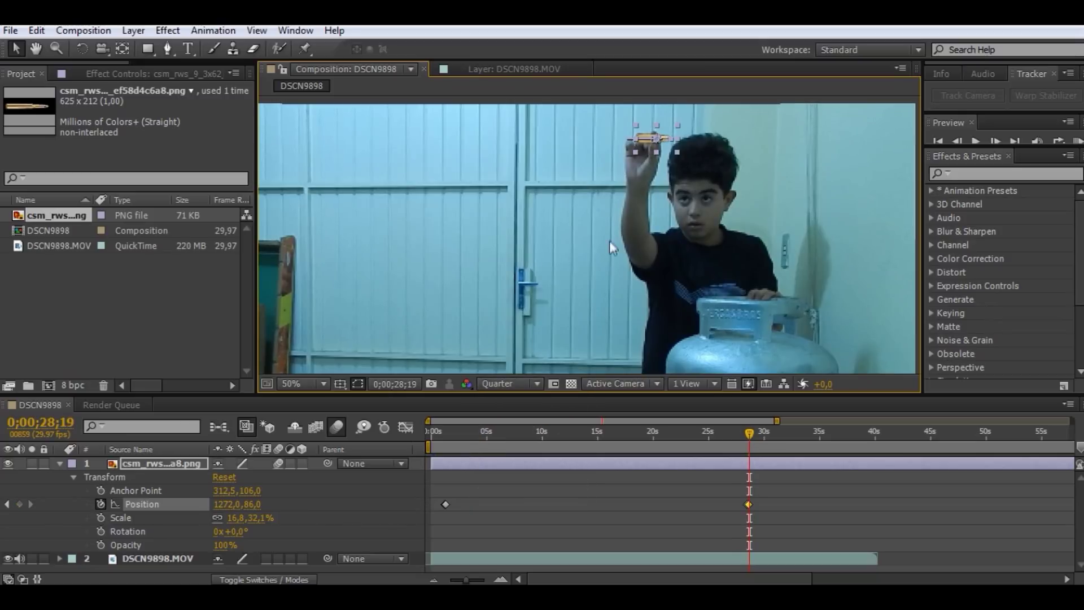
pyautogui.moveTo(642, 143); pyautogui.dragTo(649, 147)
pyautogui.press('pagedown')
pyautogui.press('pagedown')
pyautogui.press('pagedown')
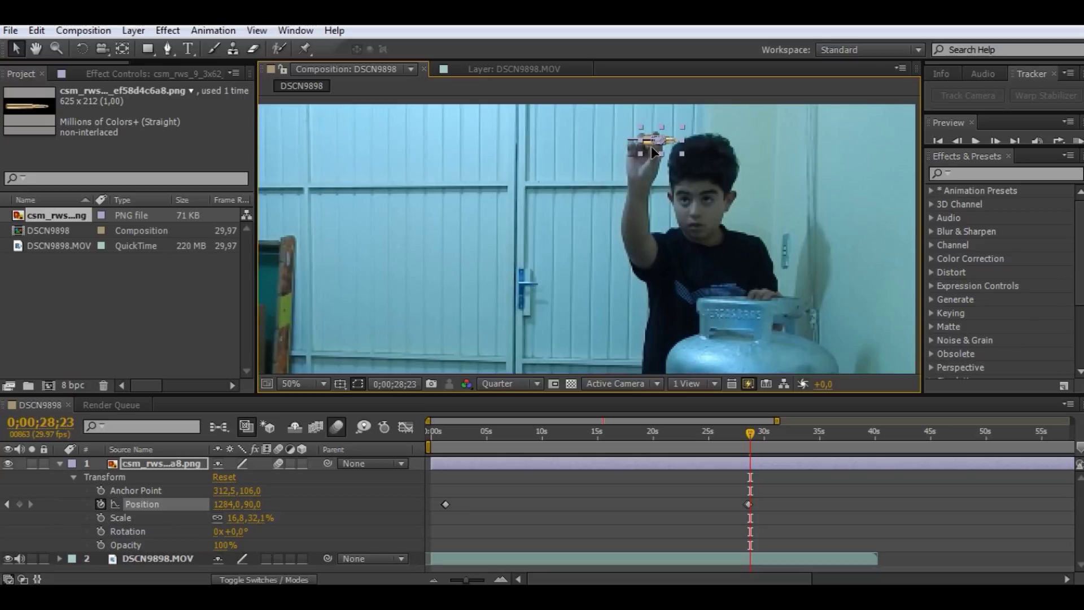
pyautogui.press('pagedown')
pyautogui.scroll(1, 674, 152)
pyautogui.scroll(-1, 676, 155)
pyautogui.scroll(-1, 675, 154)
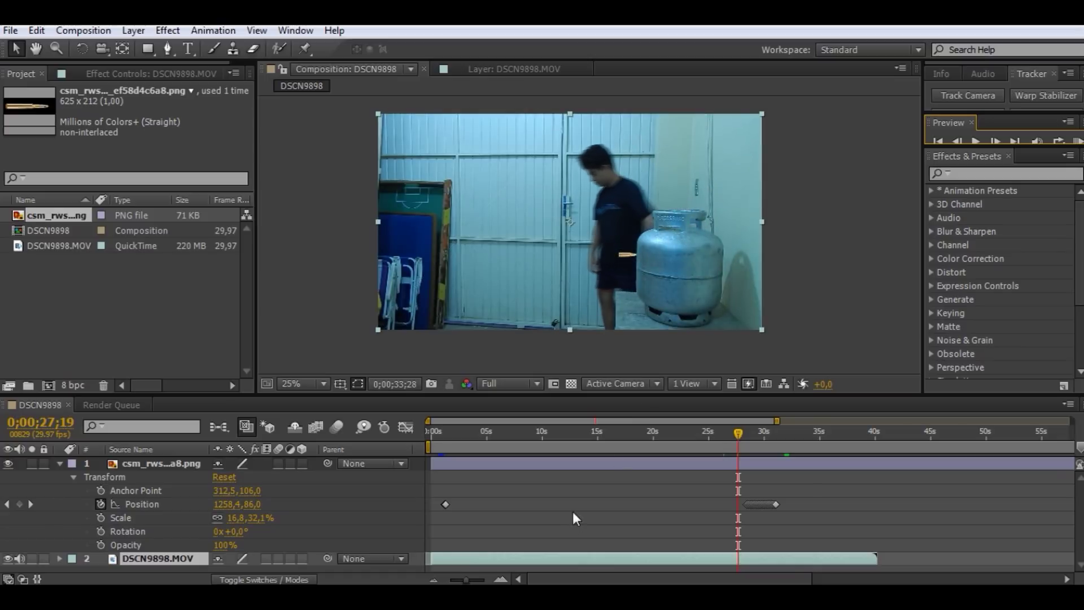
# Zoom the timeline out to the whole clip, scrub to ~10 seconds, and collapse layer 1's Transform.
pyautogui.click(450, 432)
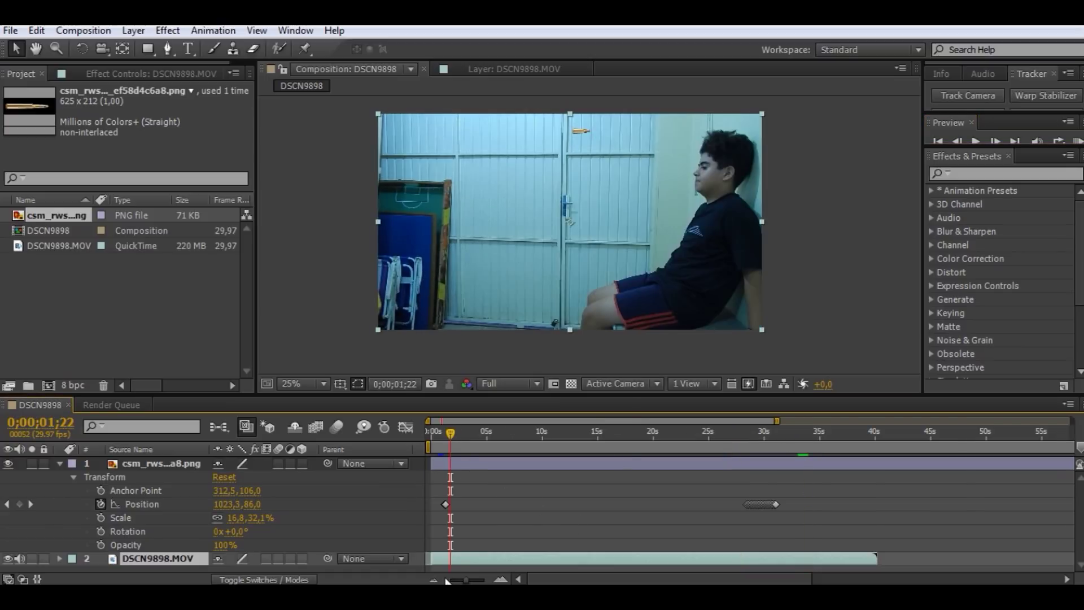
pyautogui.moveTo(447, 582); pyautogui.dragTo(439, 582)
pyautogui.click(470, 433)
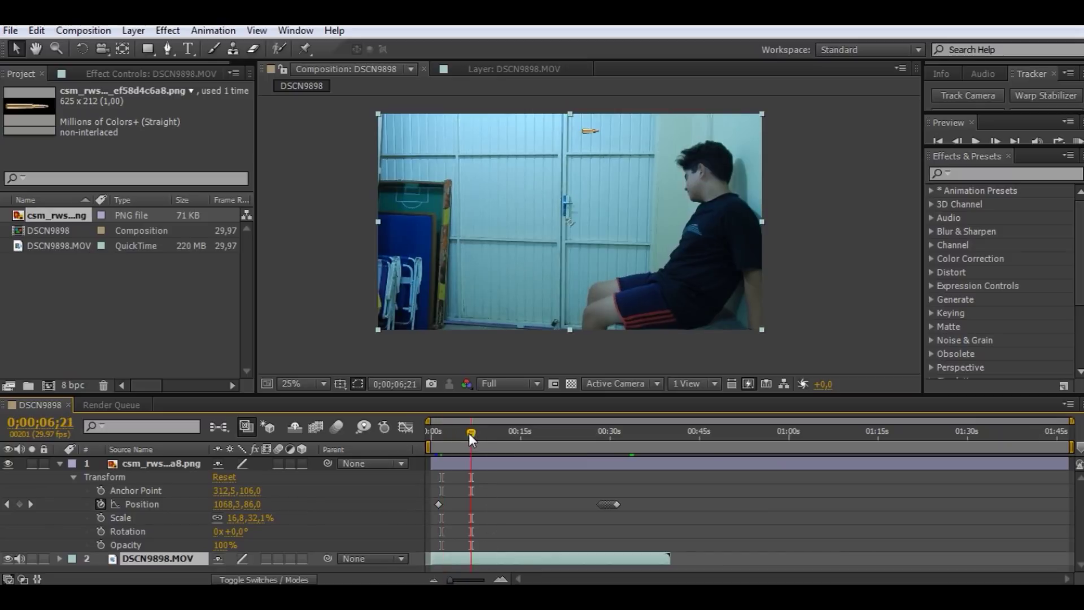
pyautogui.moveTo(470, 432); pyautogui.dragTo(492, 431)
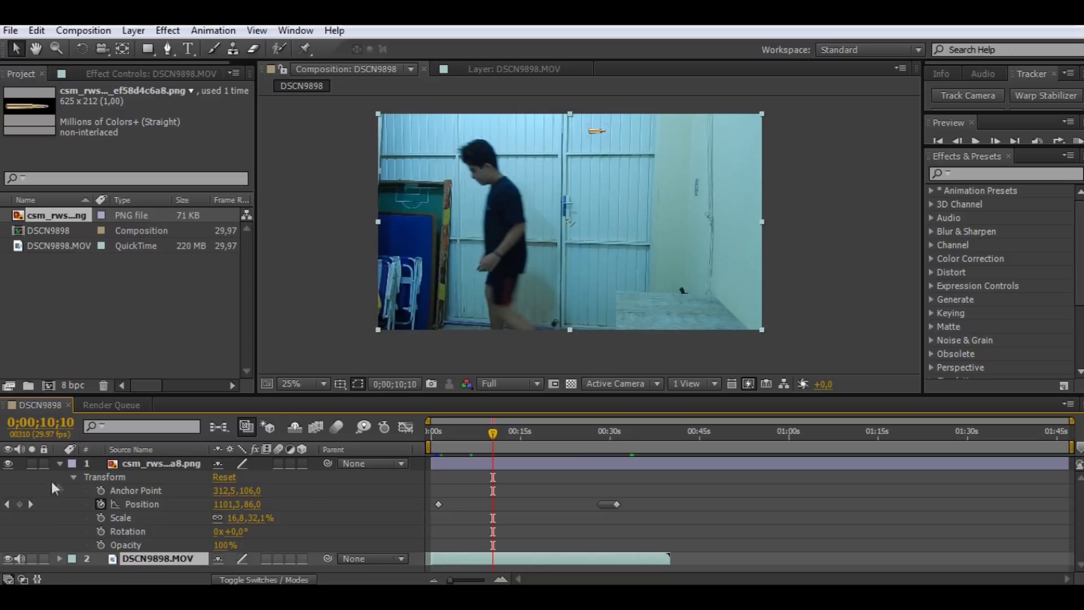
pyautogui.click(60, 463)
pyautogui.click(453, 432)
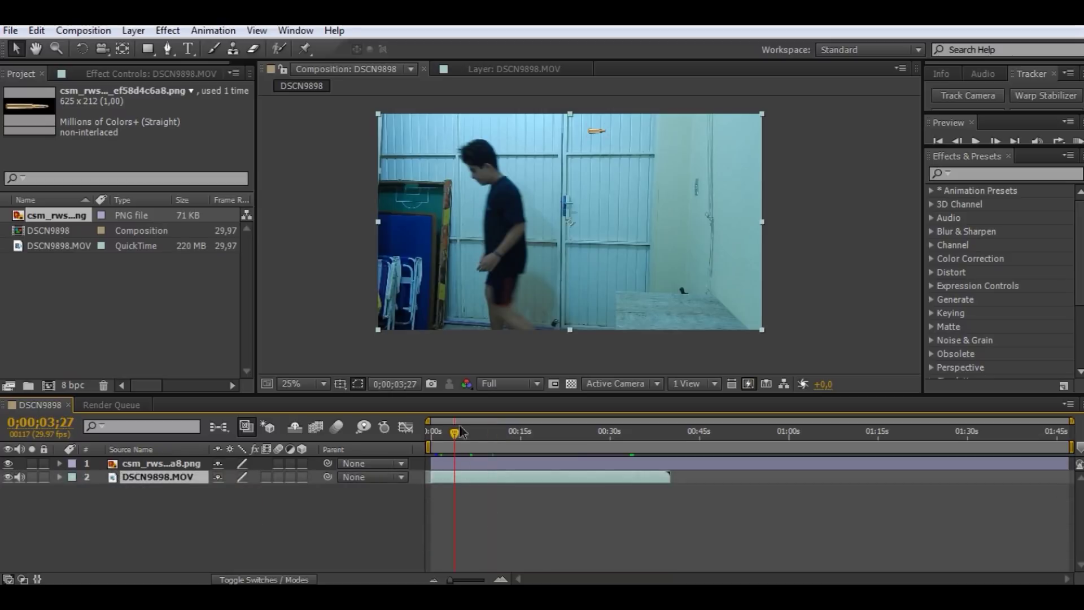
# Cut the DSCN9898.MOV layer at 9 and 24 seconds, then select the middle section.
pyautogui.moveTo(455, 432); pyautogui.dragTo(485, 435)
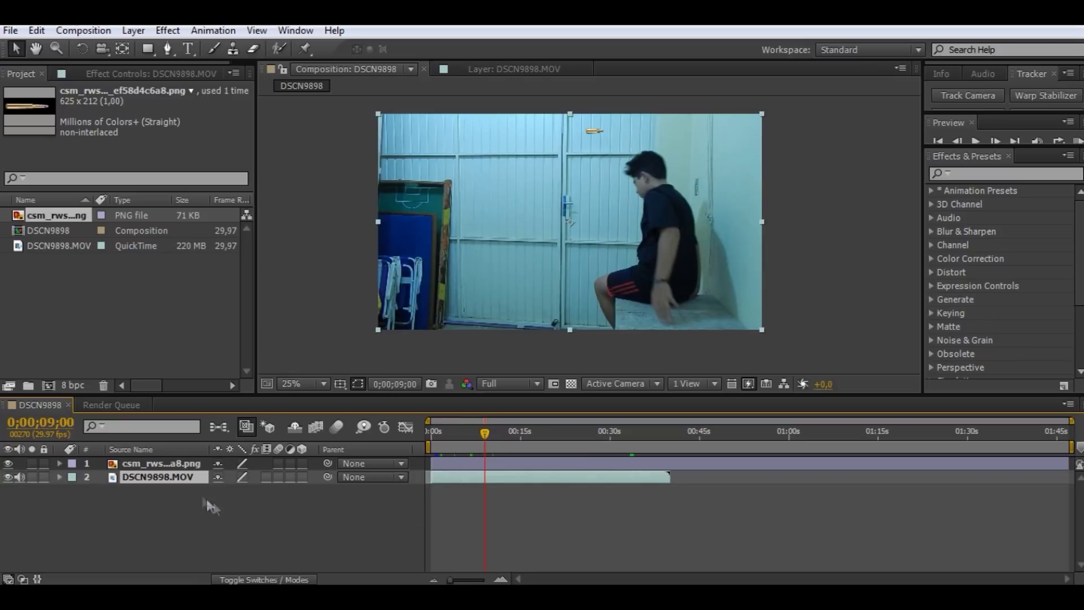
pyautogui.hotkey('ctrl', 'shift', 'd')
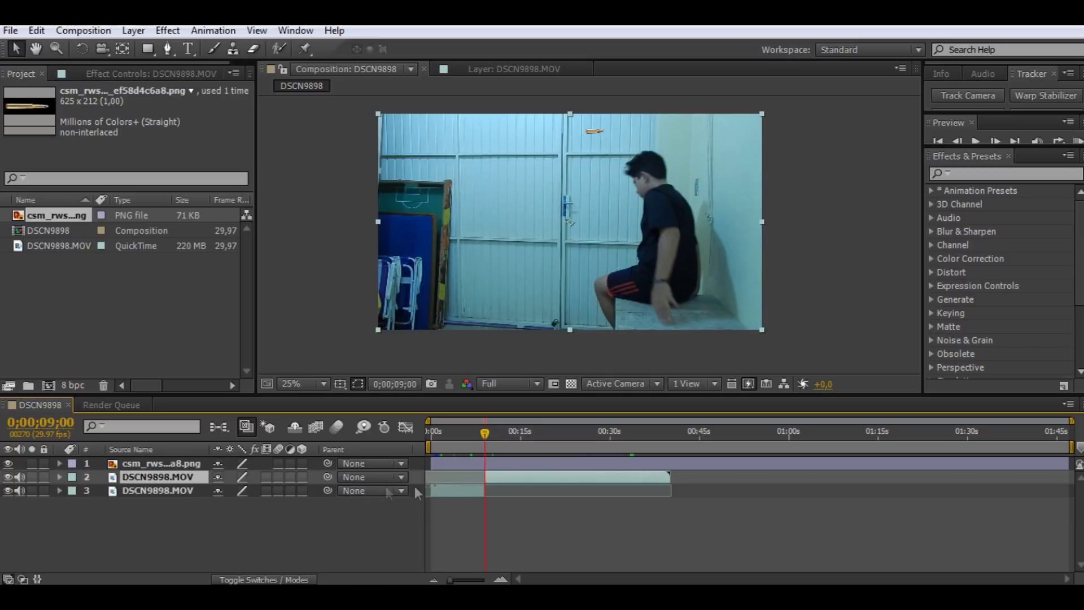
pyautogui.moveTo(486, 428); pyautogui.dragTo(577, 441)
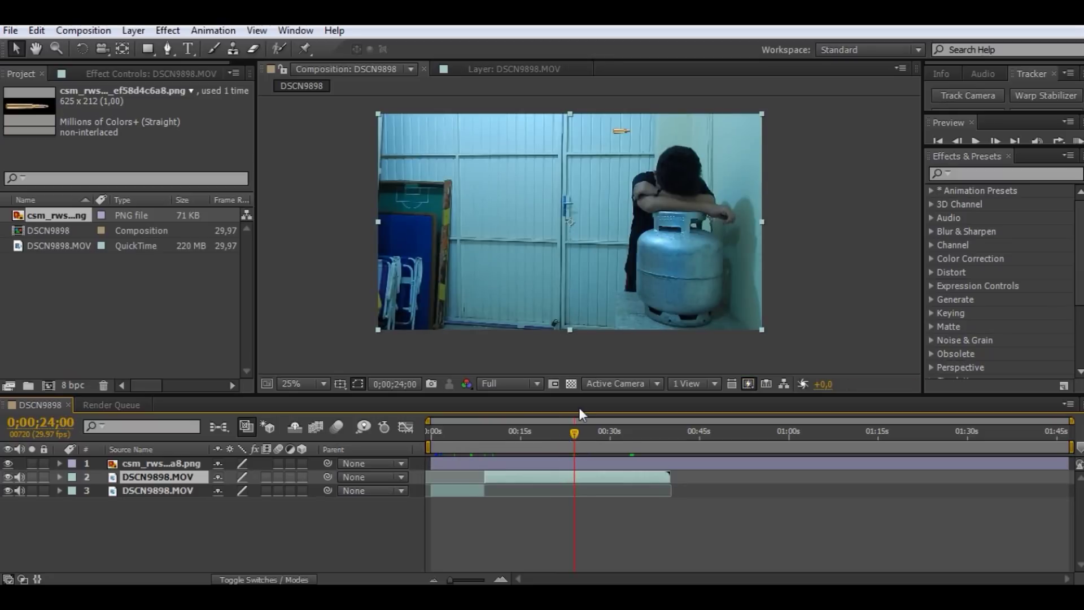
pyautogui.hotkey('ctrl', 'shift', 'd')
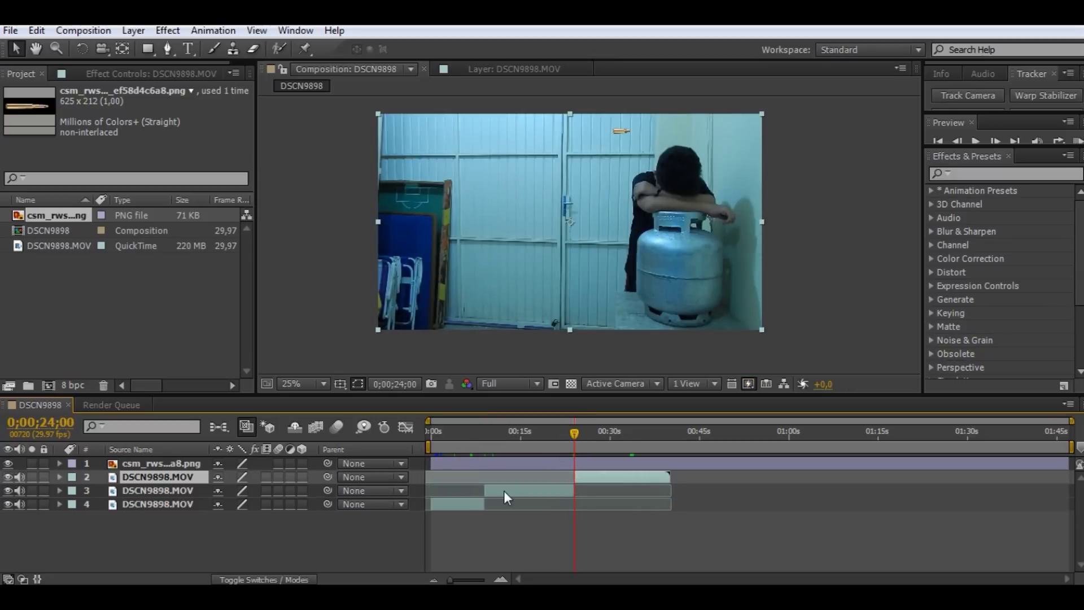
pyautogui.click(489, 489)
pyautogui.moveTo(489, 432); pyautogui.dragTo(484, 435)
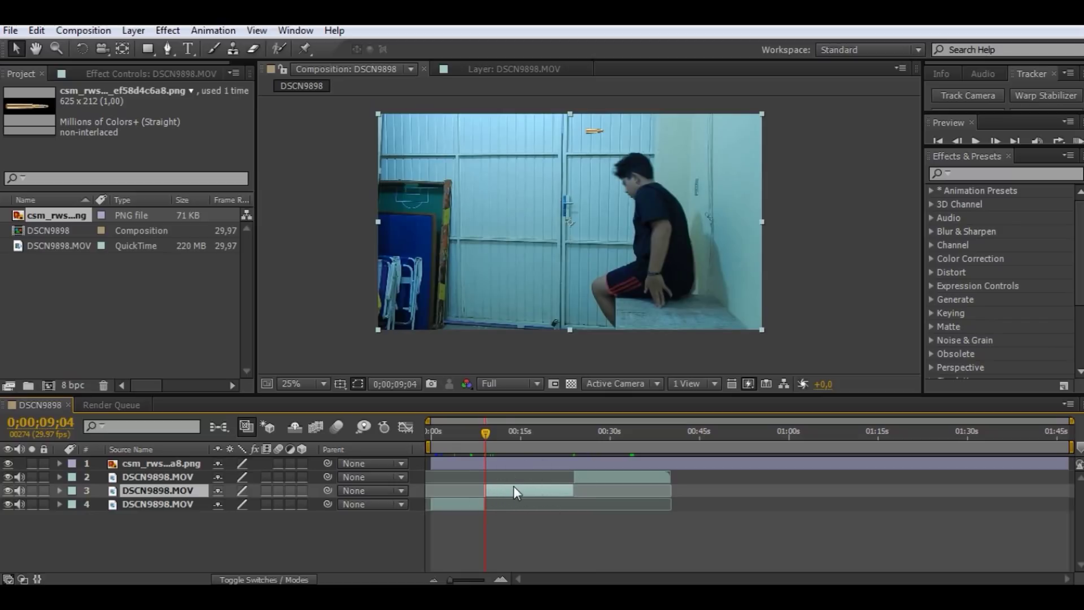
# Time-stretch layer 3 with a stretch factor of 3, shrinking it to about 14 frames.
pyautogui.rightClick(513, 486)
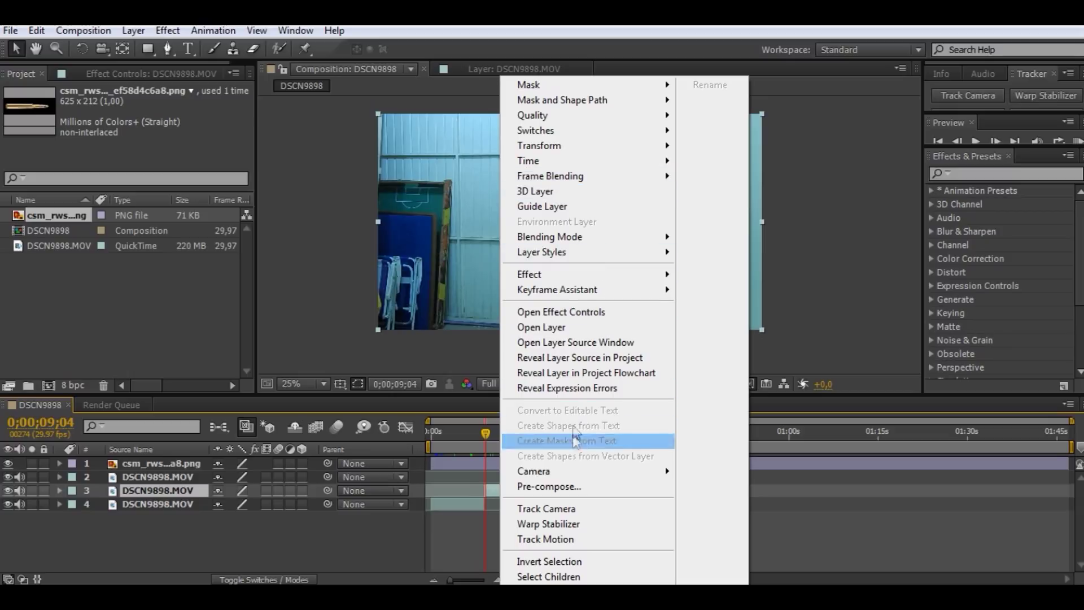
pyautogui.moveTo(582, 165)
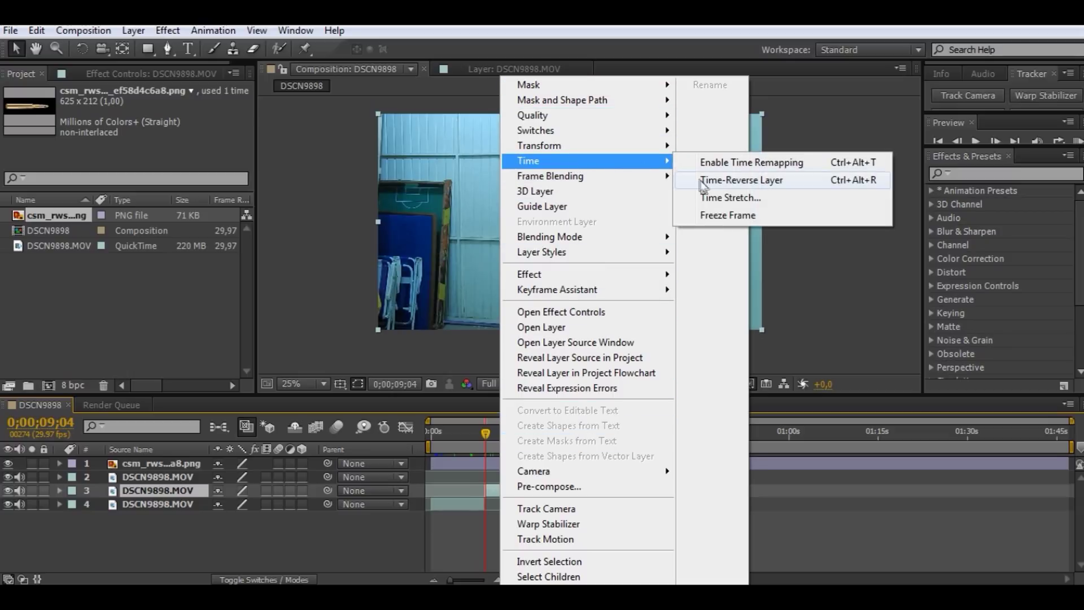
pyautogui.click(719, 202)
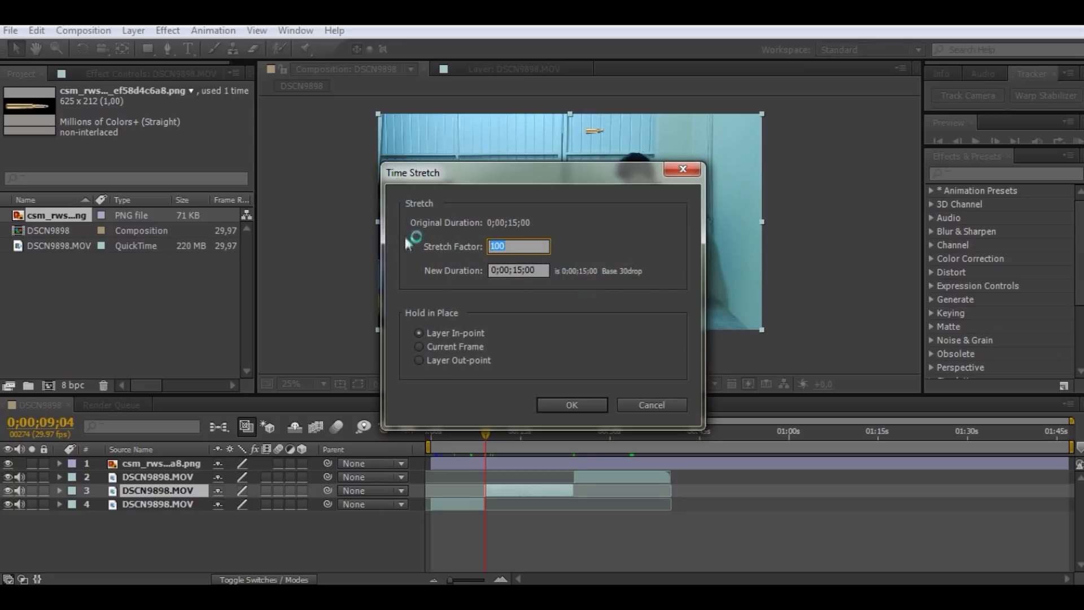
pyautogui.write('3')
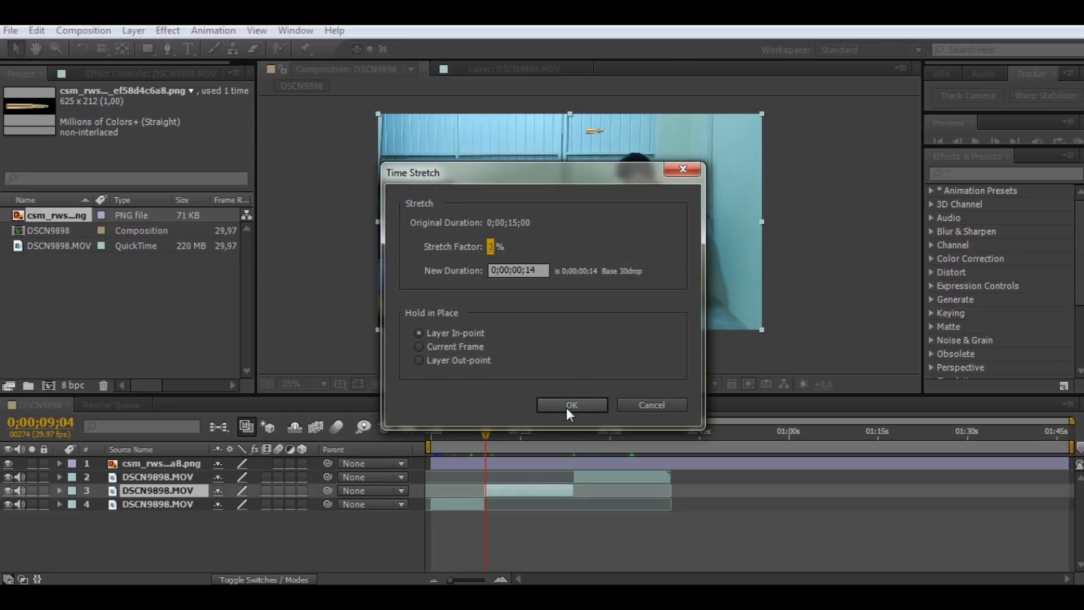
pyautogui.click(565, 406)
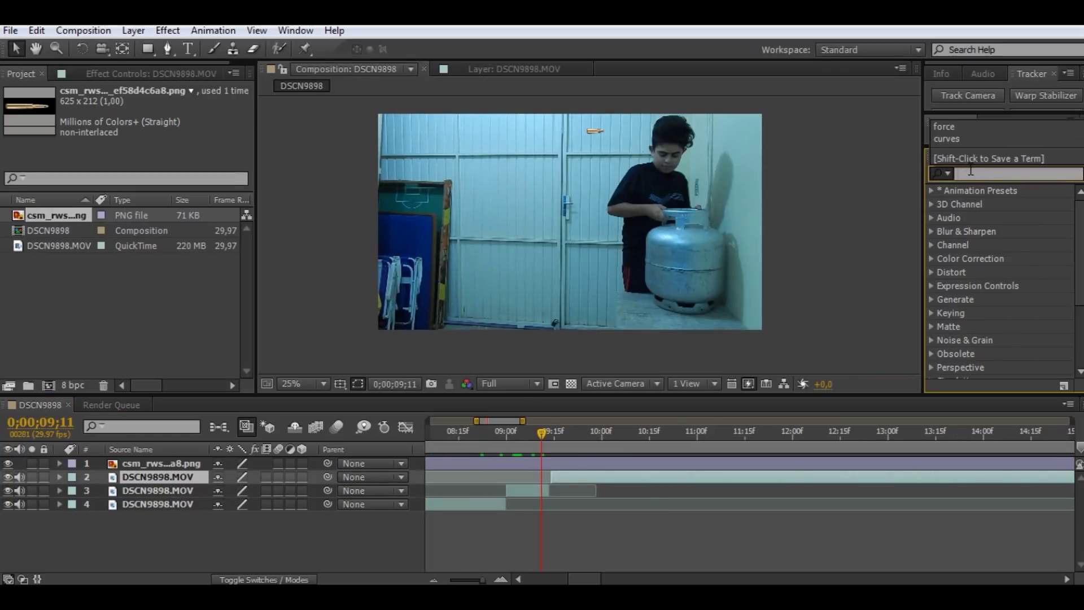
# Find 'force' in Effects & Presets and apply CC Force Motion Blur to layer 3.
pyautogui.write('force')
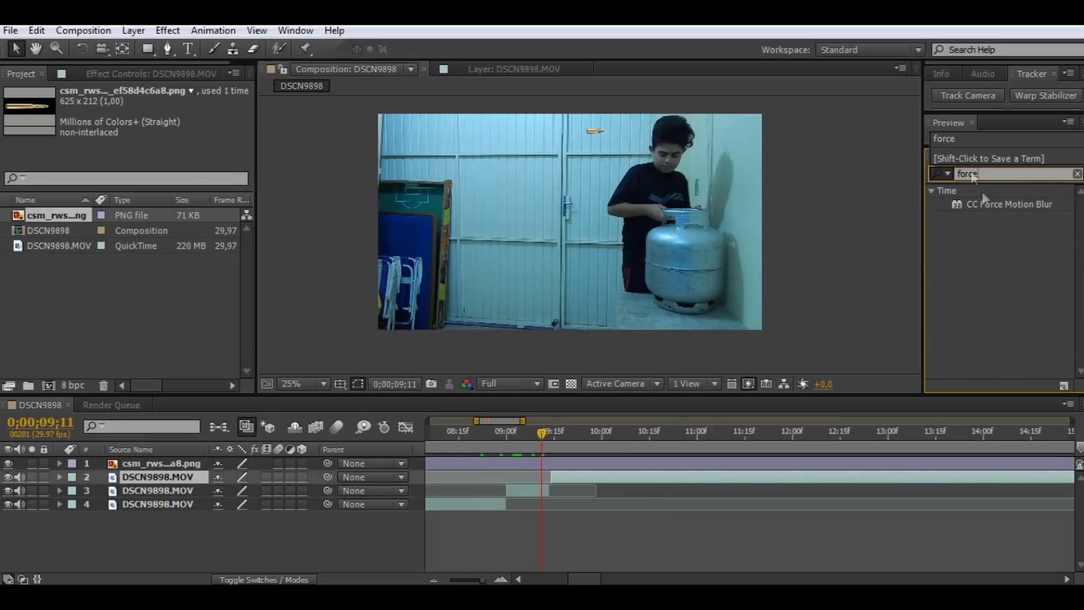
pyautogui.click(1014, 213)
pyautogui.moveTo(1011, 204); pyautogui.dragTo(180, 507)
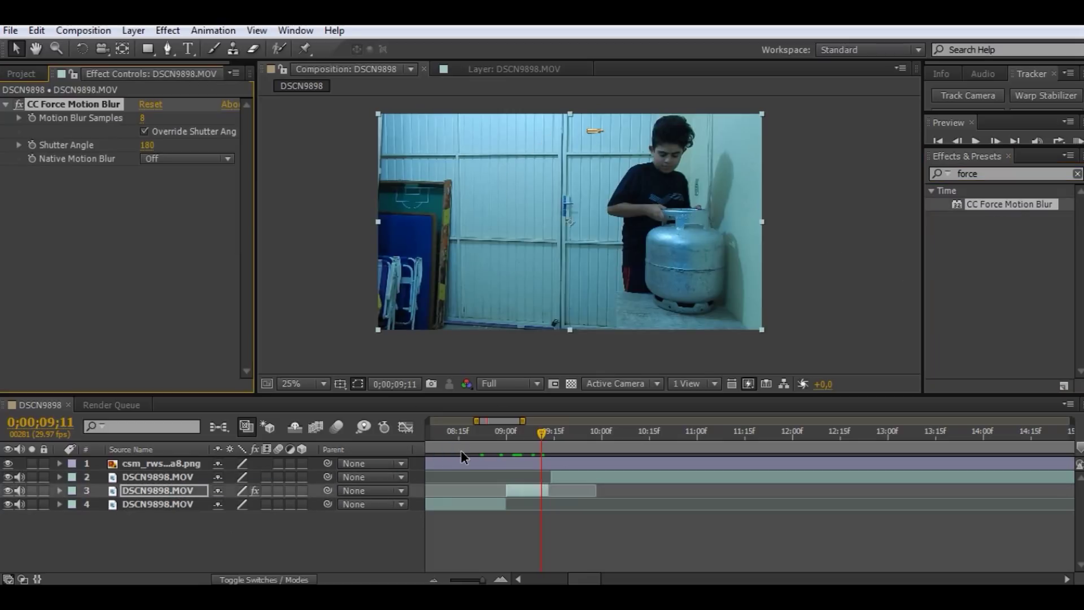
# Step frame by frame through the sped-up section to check the motion blur.
pyautogui.click(513, 432)
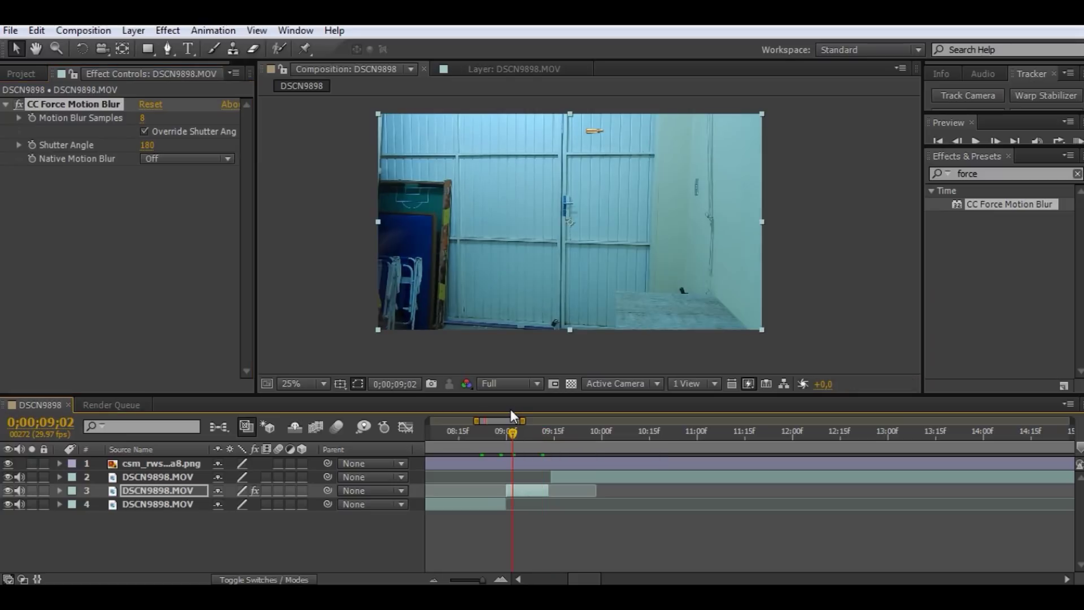
pyautogui.press('pagedown')
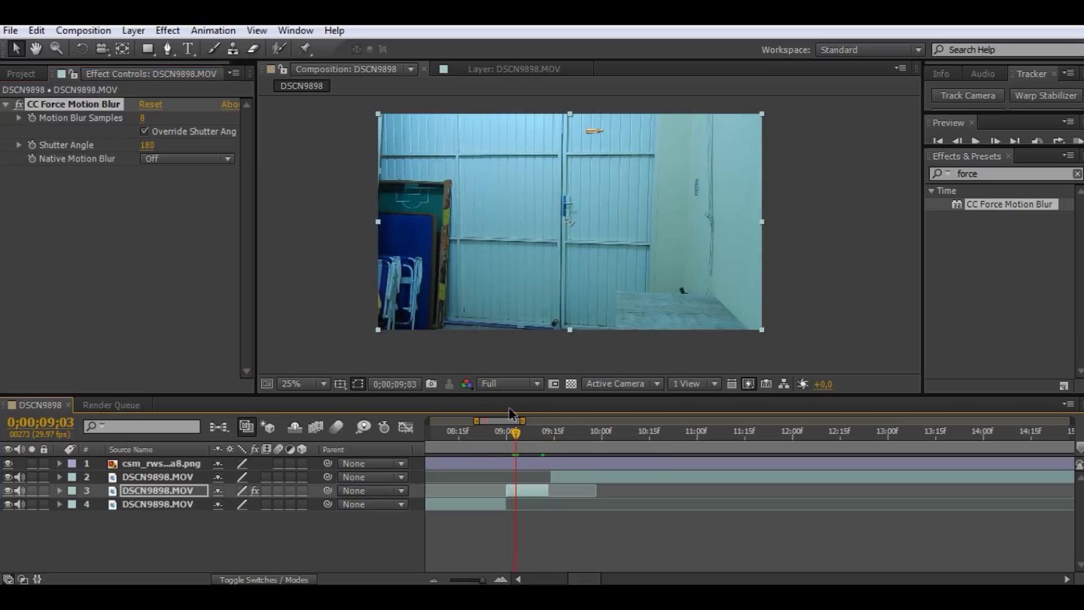
pyautogui.press('pagedown')
pyautogui.press('pagedown')
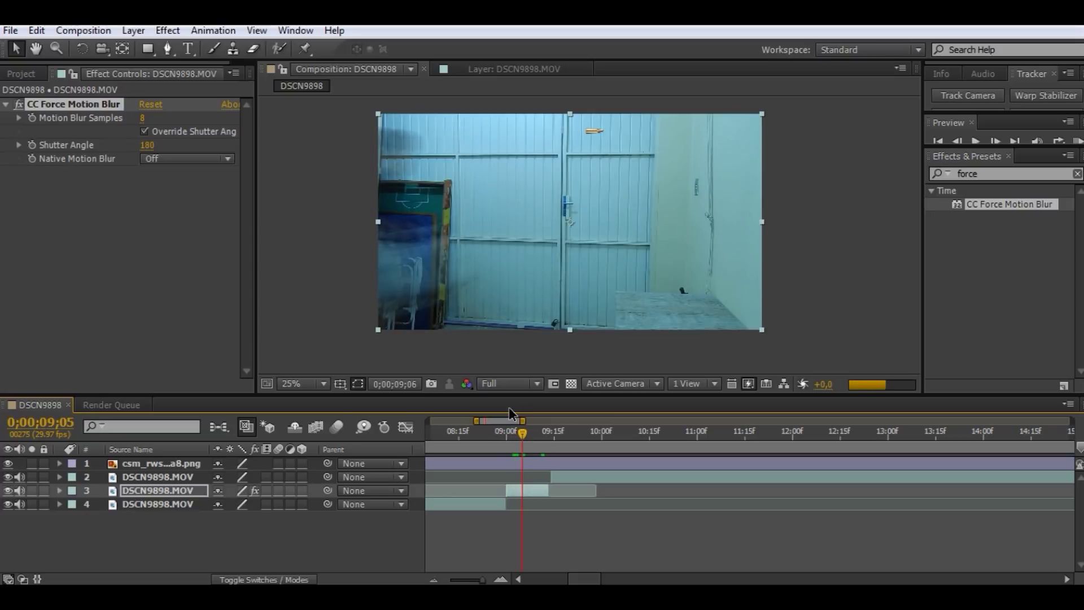
pyautogui.press('pagedown')
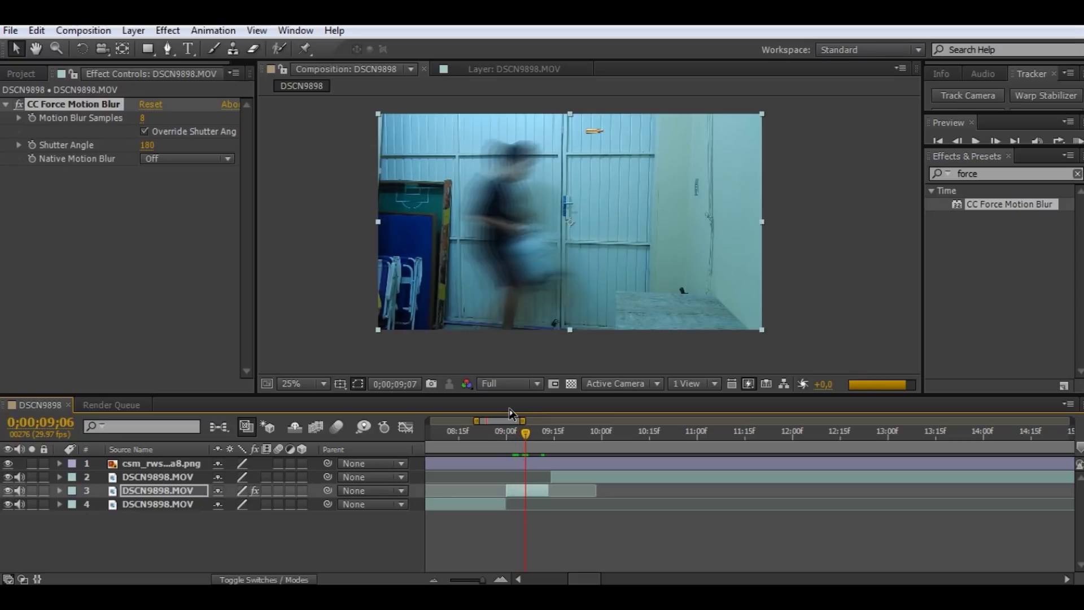
pyautogui.press('pagedown')
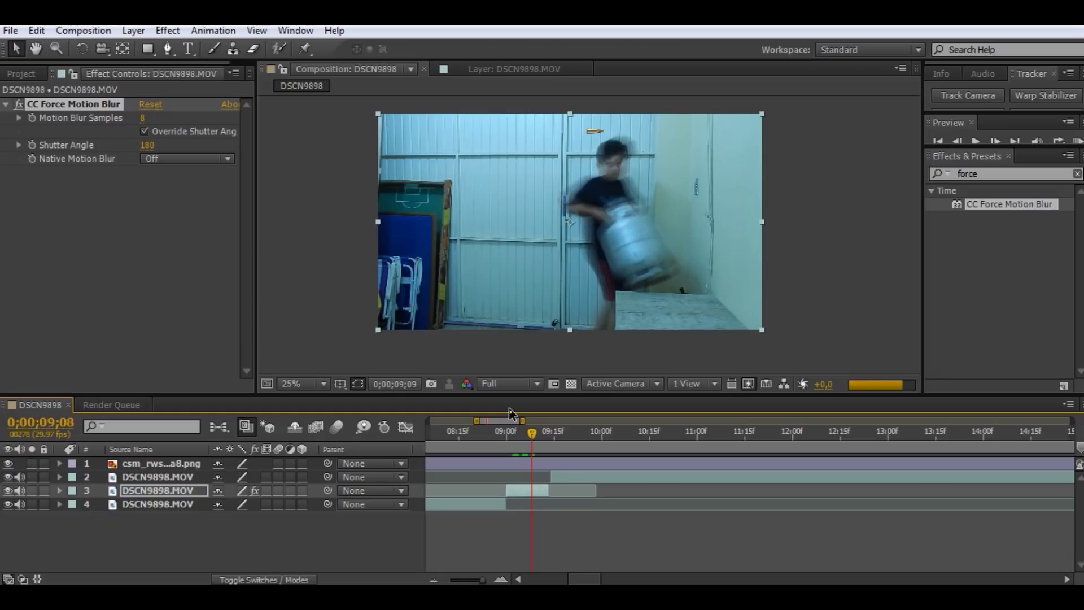
pyautogui.press('pagedown')
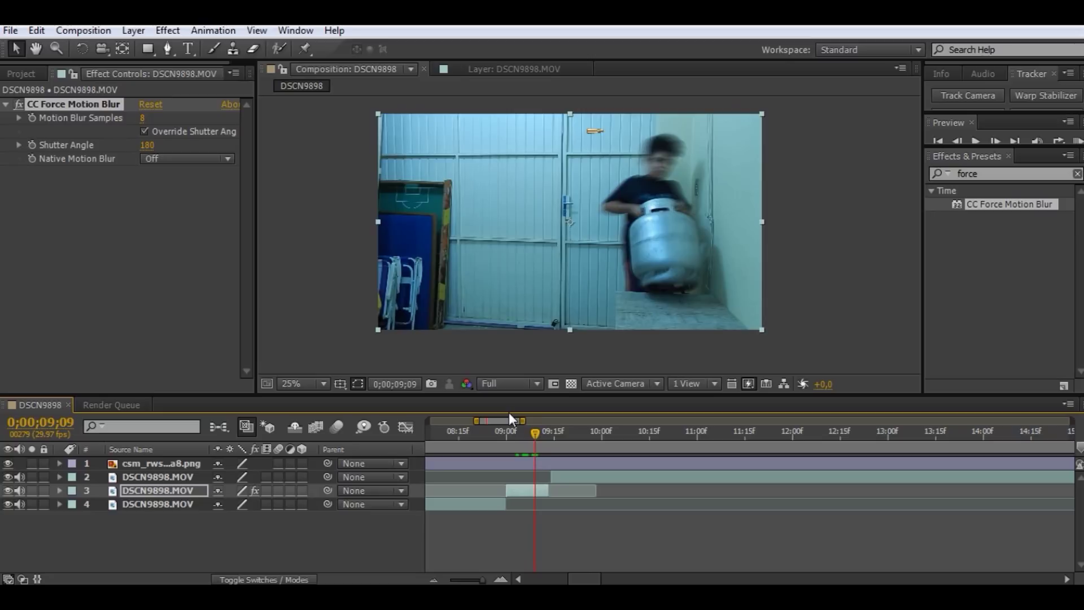
pyautogui.click(510, 417)
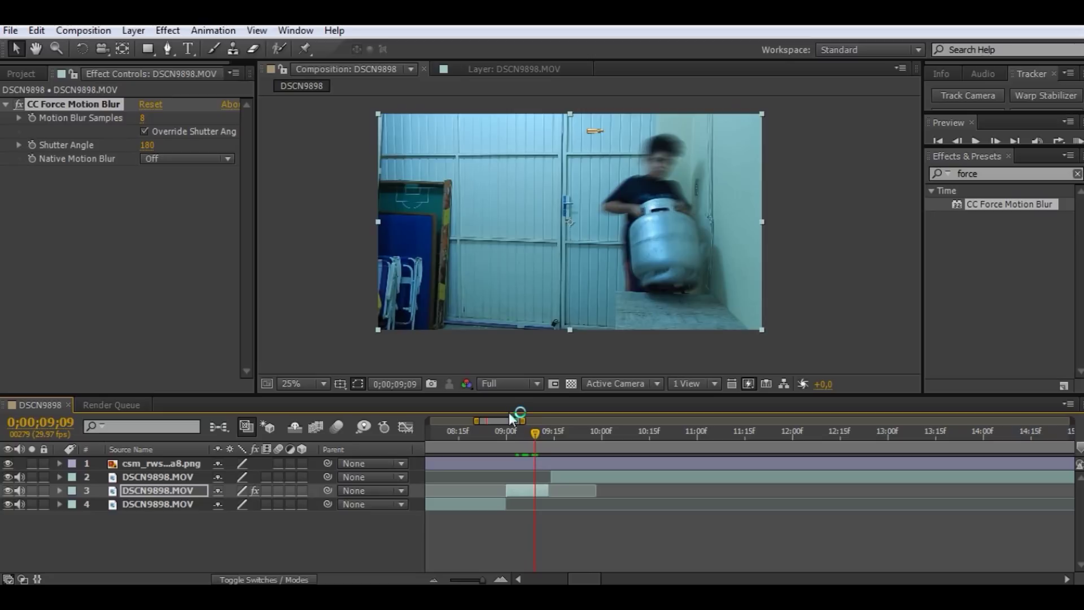